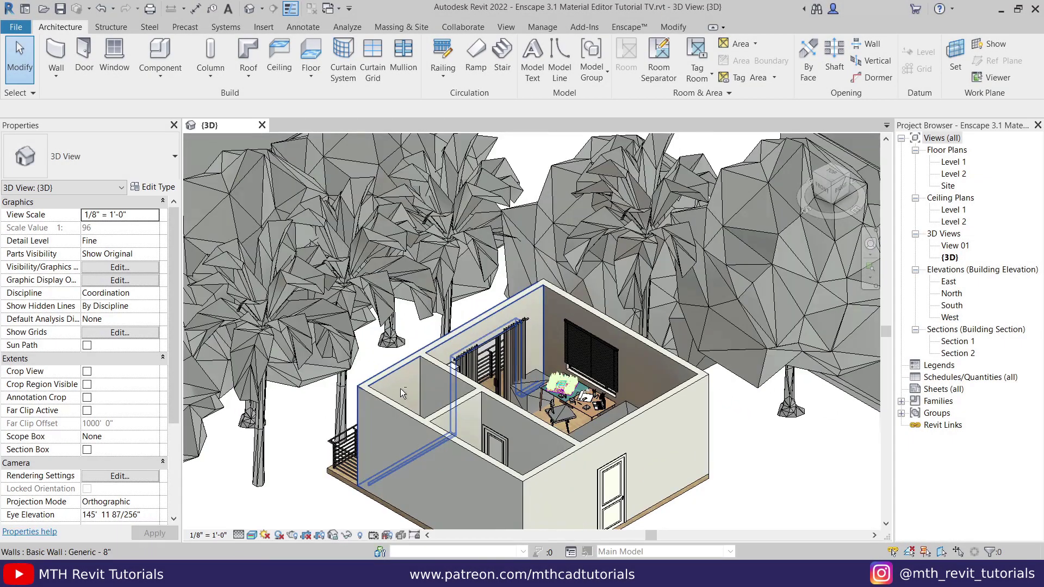
Step: Open the Level 1 floor plan, and from its section marker open Section 2 facing the wall-mounted TV
{"action": "middle_click_drag", "start_coordinate": [436, 362], "coordinate": [739, 397], "text": "shift"}
{"action": "middle_click_drag", "start_coordinate": [641, 321], "coordinate": [577, 364]}
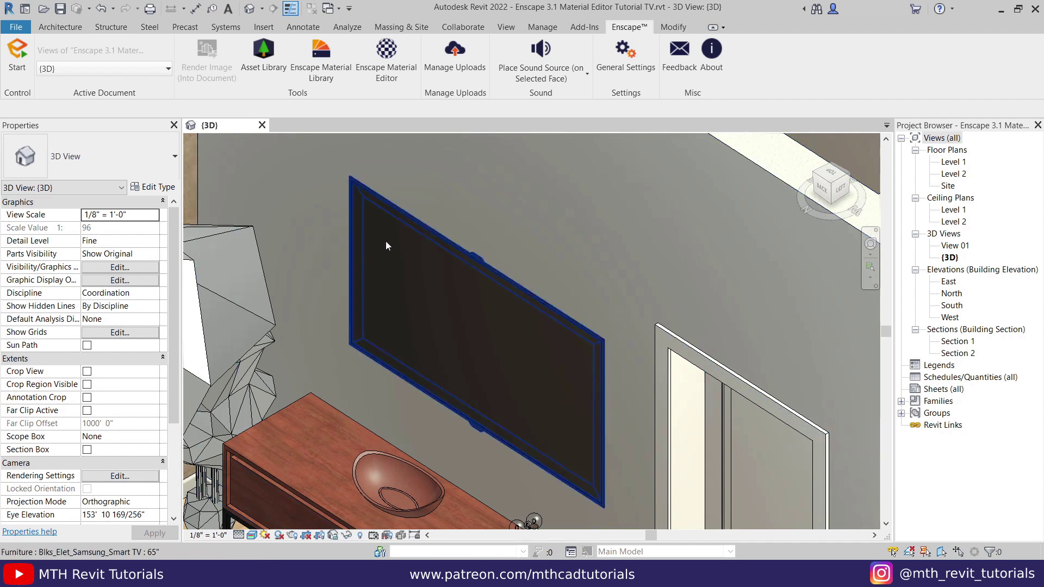
{"action": "double_click", "coordinate": [953, 162]}
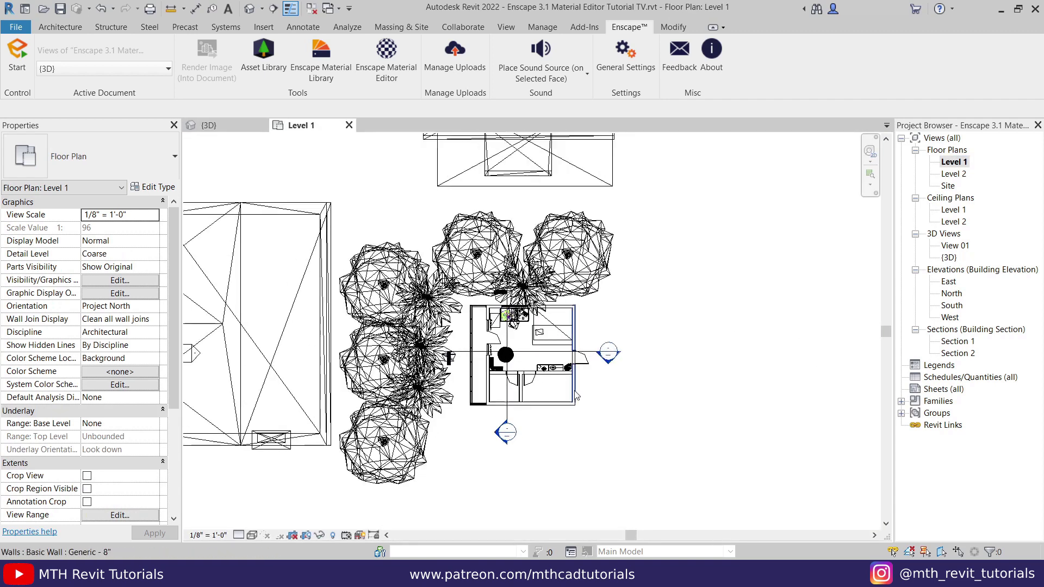
{"action": "scroll", "coordinate": [576, 396], "scroll_direction": "up", "scroll_amount": 3}
{"action": "double_click", "coordinate": [632, 357]}
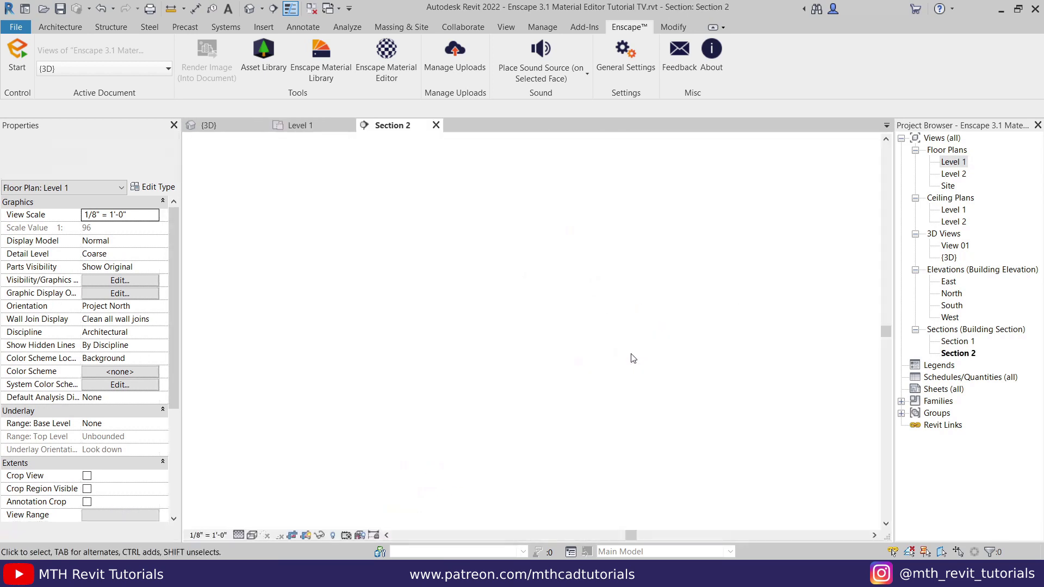
{"action": "scroll", "coordinate": [475, 298], "scroll_direction": "up", "scroll_amount": 4}
{"action": "scroll", "coordinate": [517, 269], "scroll_direction": "up", "scroll_amount": 1}
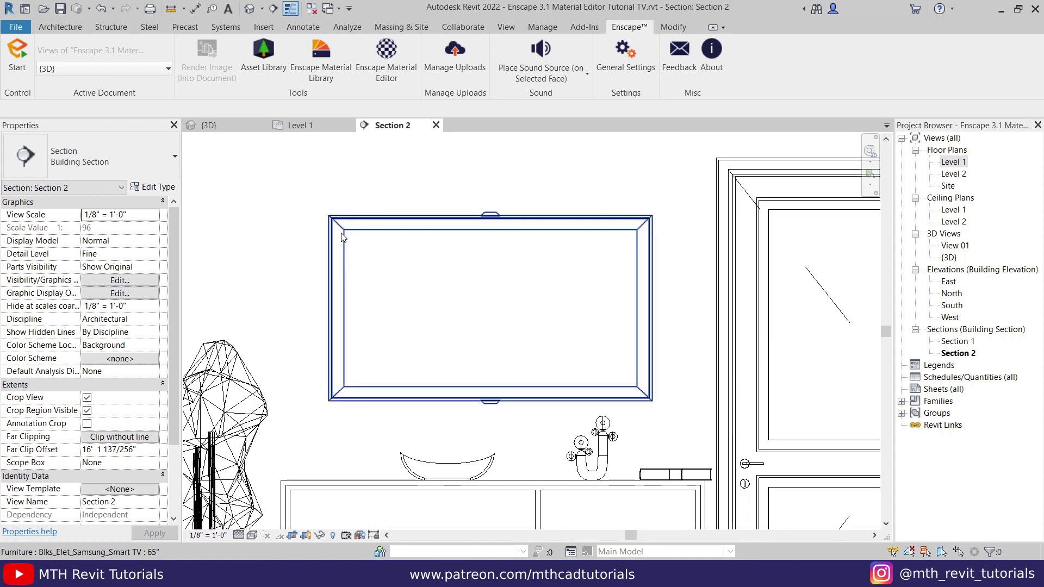
Step: Start an in-place model in the Generic Models category and name it TV Screen
{"action": "left_click", "coordinate": [55, 26]}
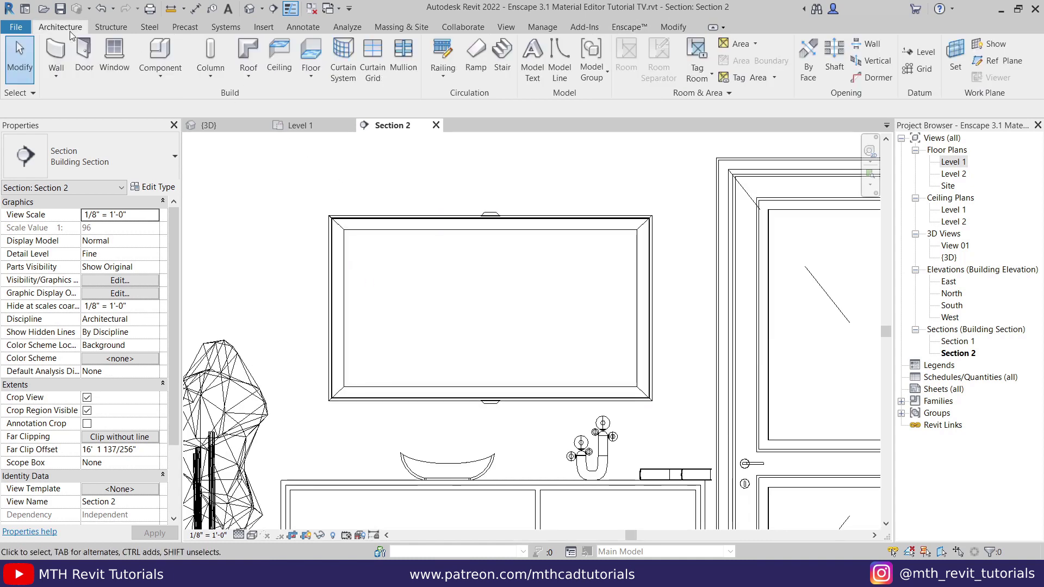
{"action": "left_click", "coordinate": [158, 73]}
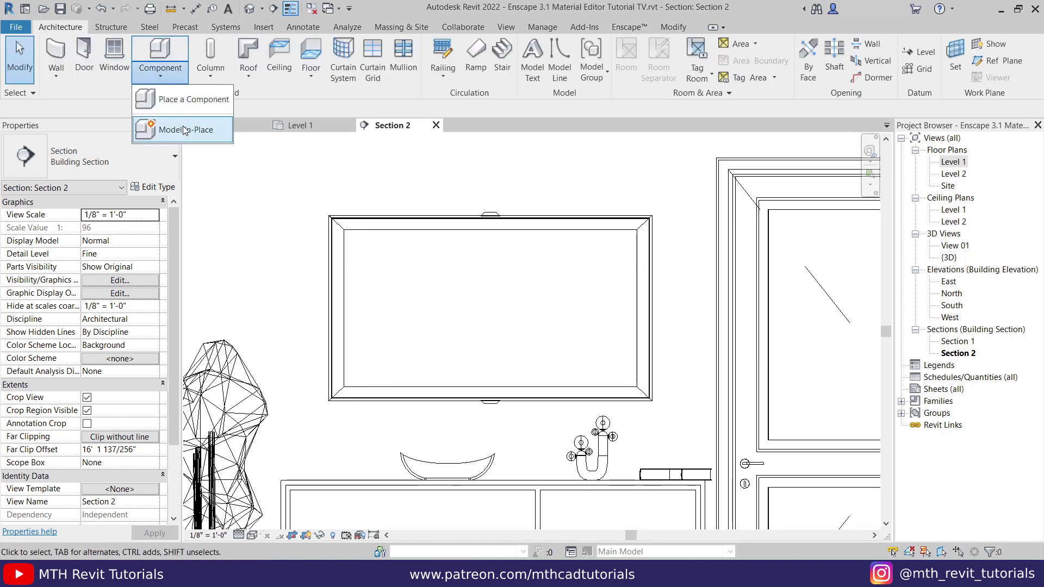
{"action": "left_click", "coordinate": [181, 129]}
{"action": "left_click", "coordinate": [462, 239]}
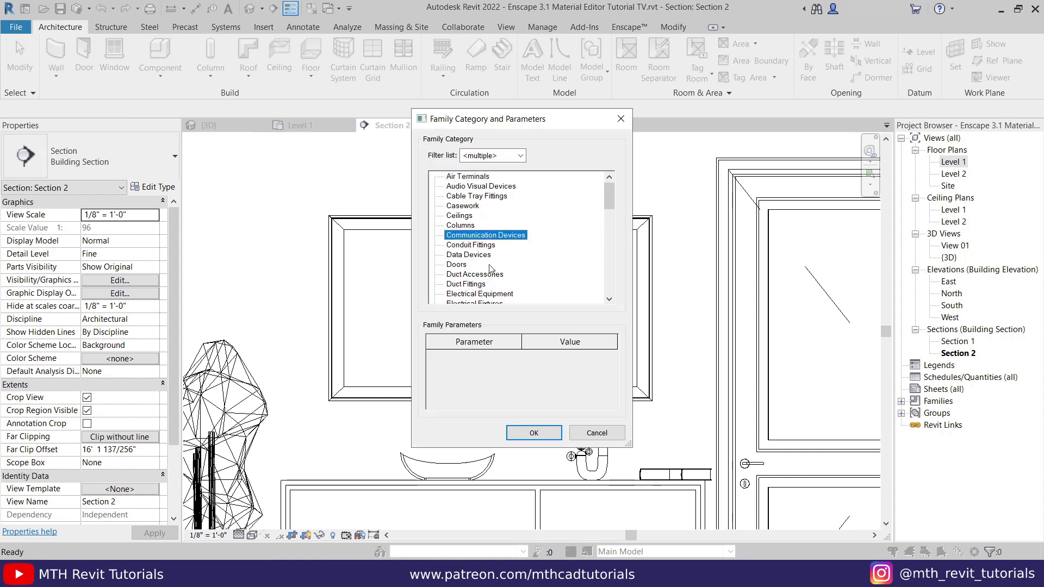
{"action": "key", "text": "g"}
{"action": "left_click", "coordinate": [533, 433]}
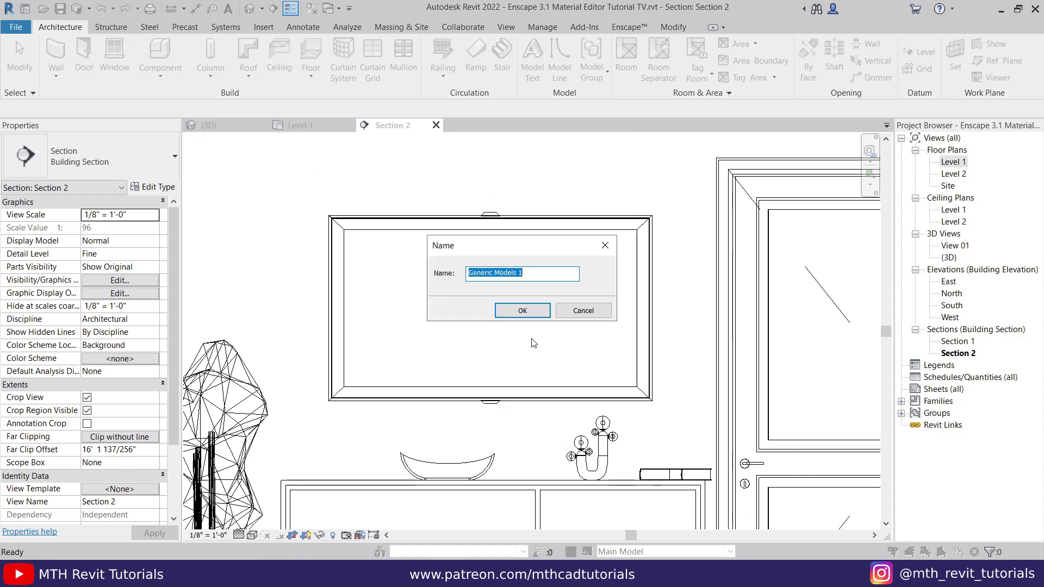
{"action": "type", "text": "TV Screen"}
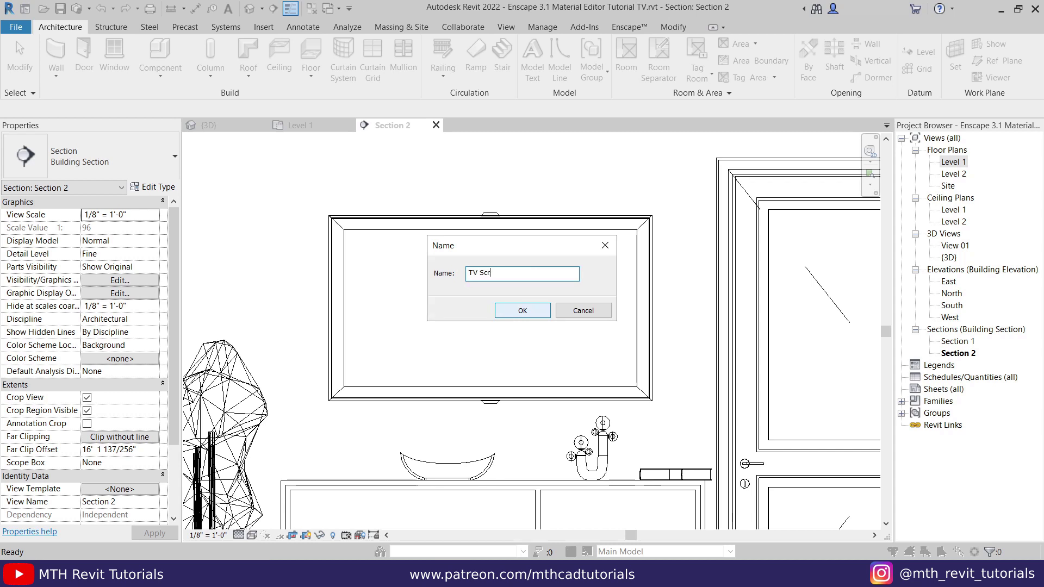
{"action": "left_click", "coordinate": [500, 308]}
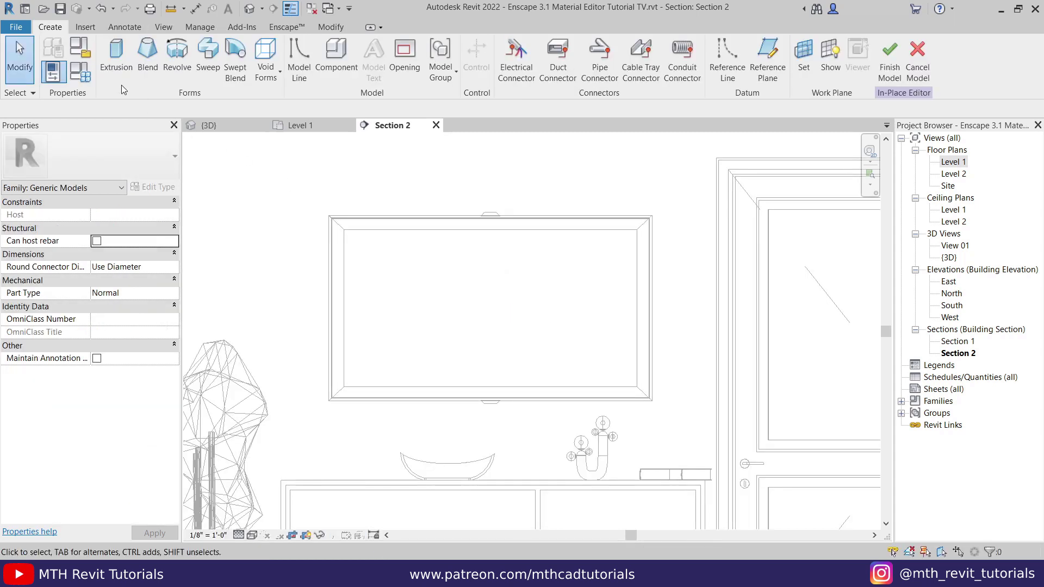
Step: Begin an extrusion with the front face of the TV picked as its work plane
{"action": "left_click", "coordinate": [117, 71]}
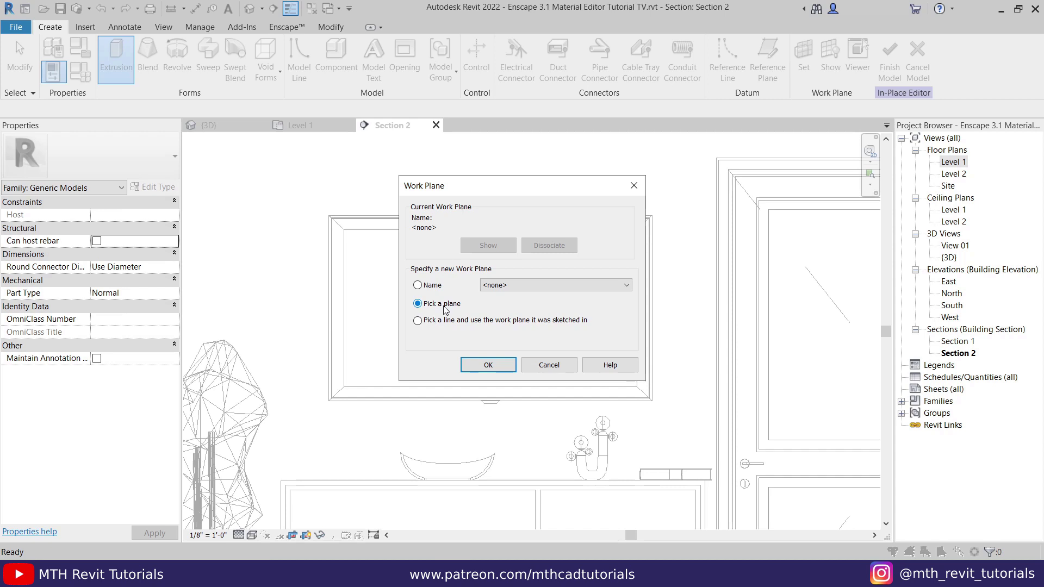
{"action": "left_click", "coordinate": [481, 366]}
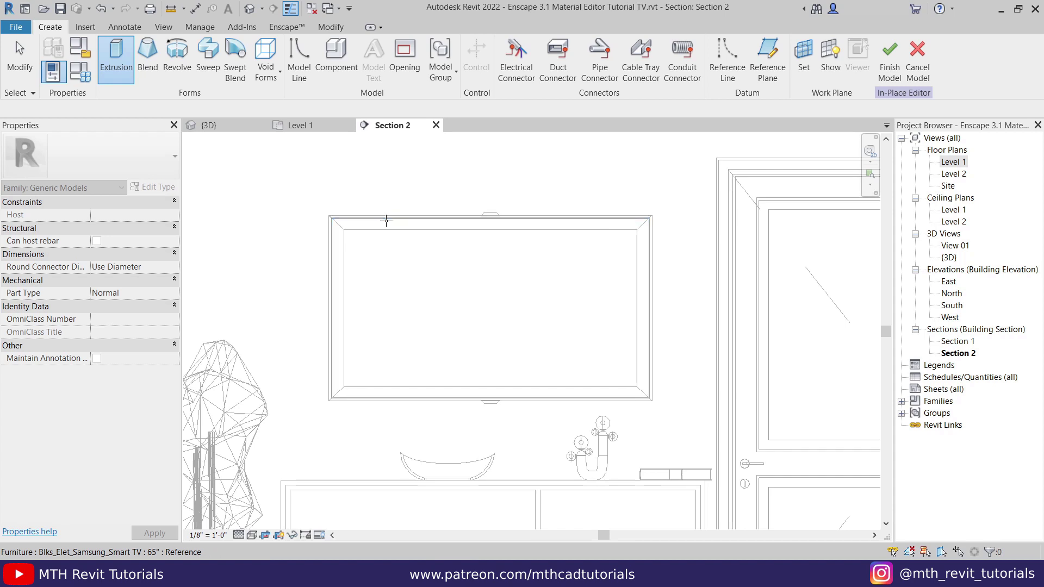
{"action": "left_click", "coordinate": [390, 219]}
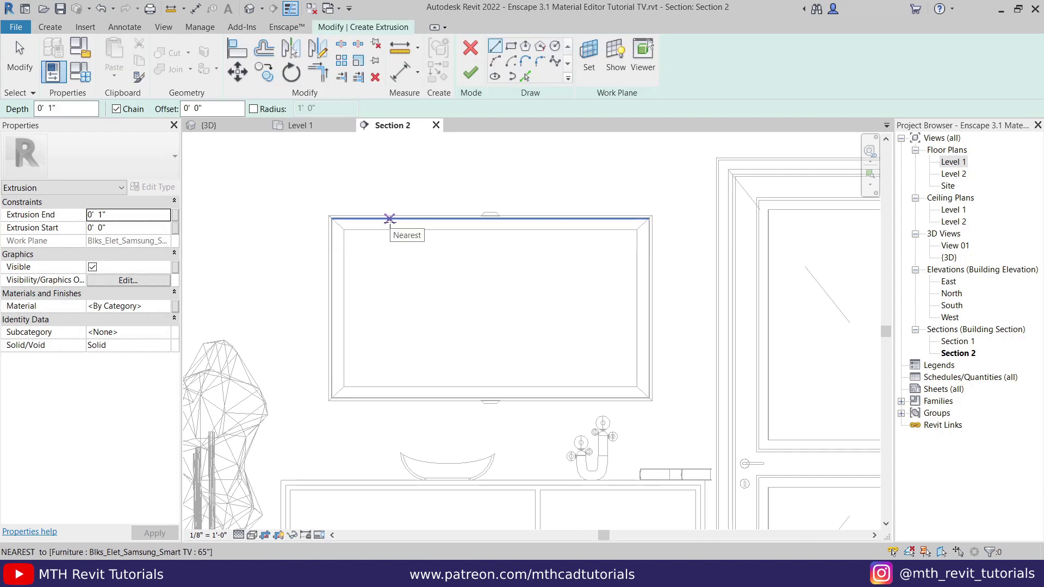
Step: Sketch a rectangle about 4' 5" by 2' 6" between opposite corners of the TV's screen outline, just inside the outer frame
{"action": "left_click", "coordinate": [510, 46]}
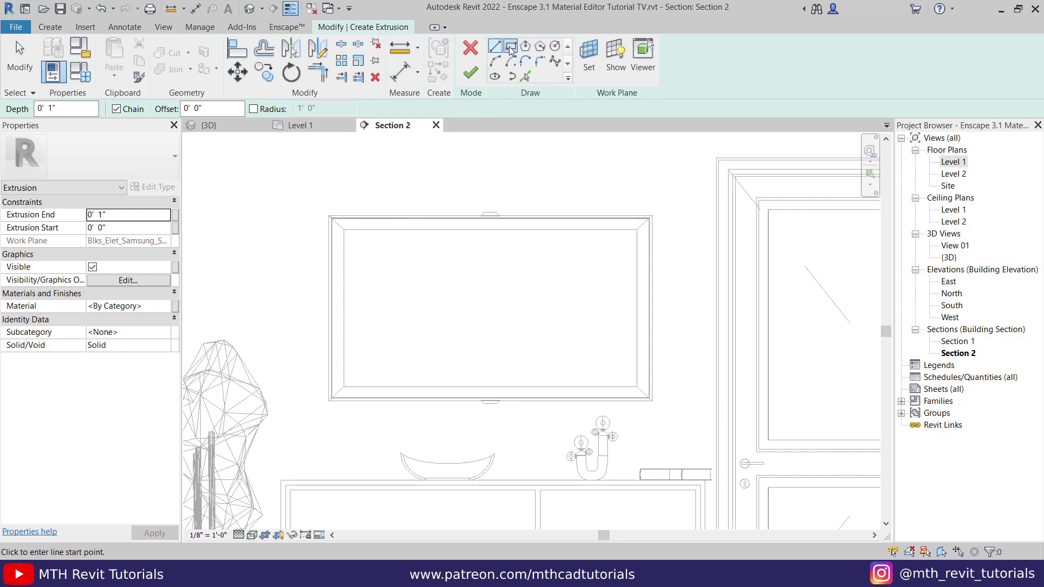
{"action": "scroll", "coordinate": [343, 221], "scroll_direction": "up", "scroll_amount": 3}
{"action": "scroll", "coordinate": [322, 221], "scroll_direction": "up", "scroll_amount": 2}
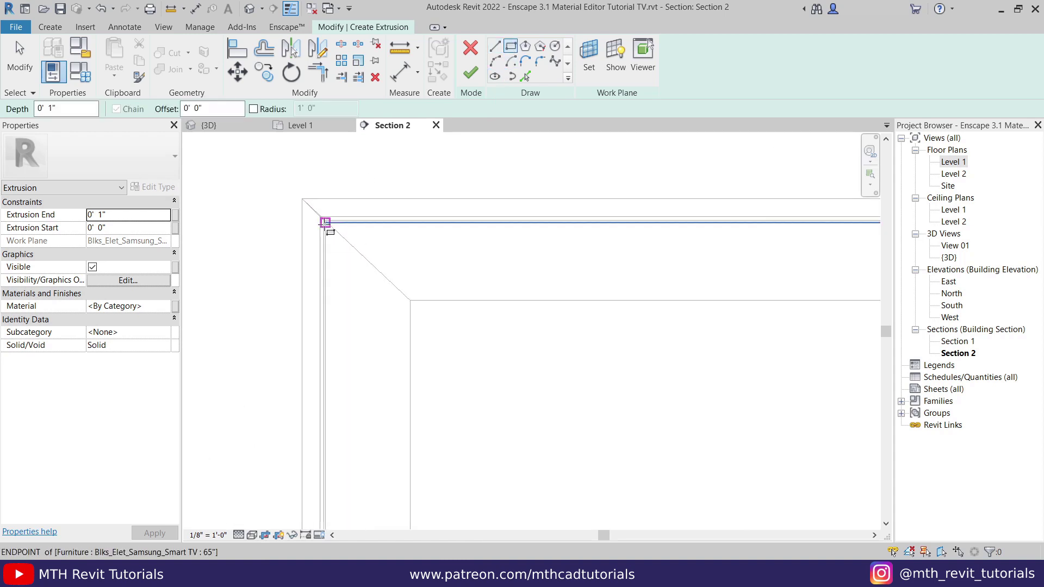
{"action": "scroll", "coordinate": [323, 218], "scroll_direction": "up", "scroll_amount": 3}
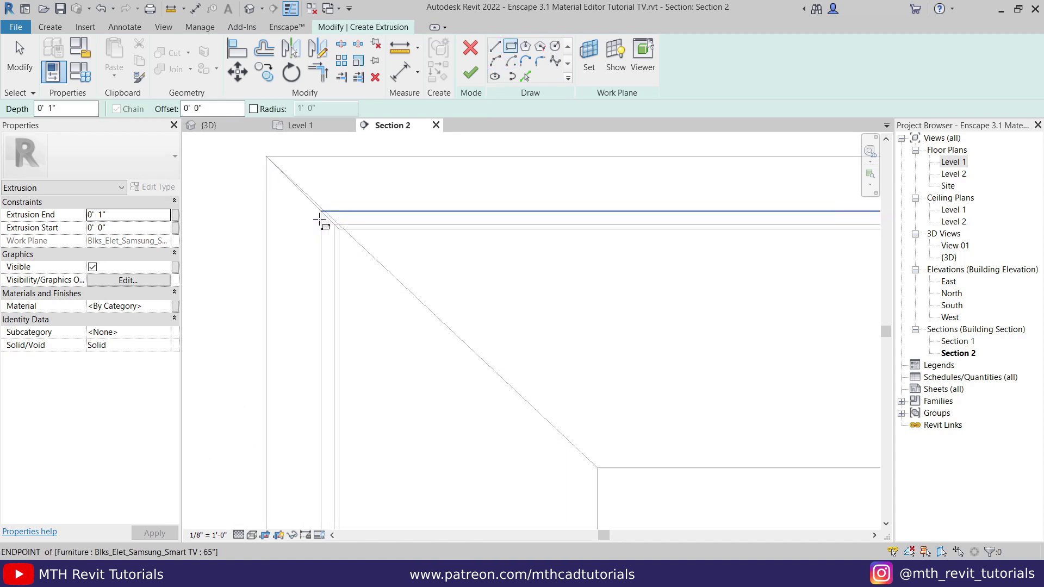
{"action": "left_click", "coordinate": [322, 218]}
{"action": "scroll", "coordinate": [323, 220], "scroll_direction": "down", "scroll_amount": 5}
{"action": "middle_click_drag", "start_coordinate": [544, 370], "coordinate": [303, 205]}
{"action": "middle_click_drag", "start_coordinate": [633, 321], "coordinate": [411, 277]}
{"action": "scroll", "coordinate": [756, 510], "scroll_direction": "up", "scroll_amount": 3}
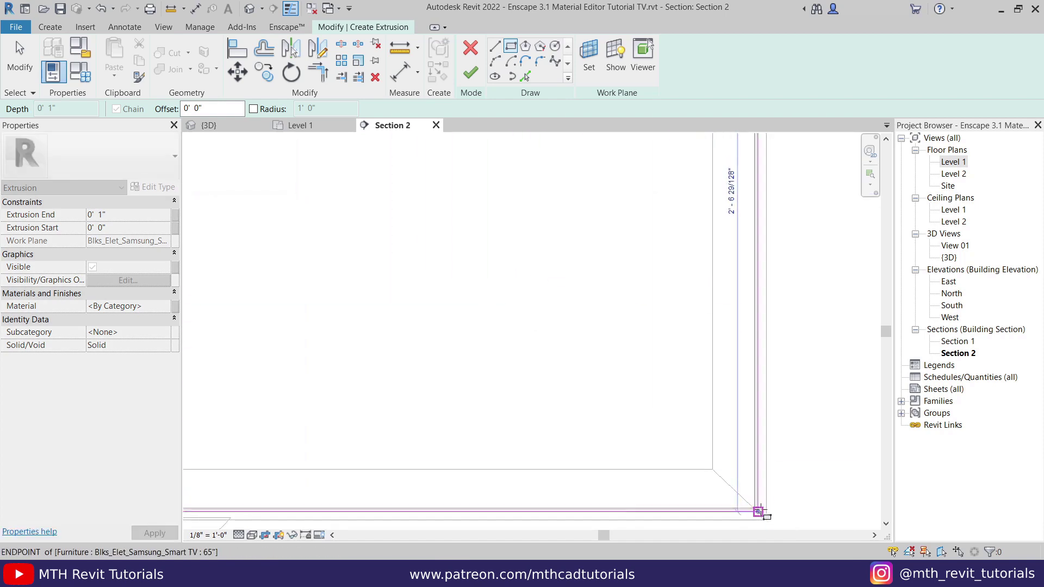
{"action": "left_click", "coordinate": [756, 509]}
{"action": "scroll", "coordinate": [772, 505], "scroll_direction": "down", "scroll_amount": 4}
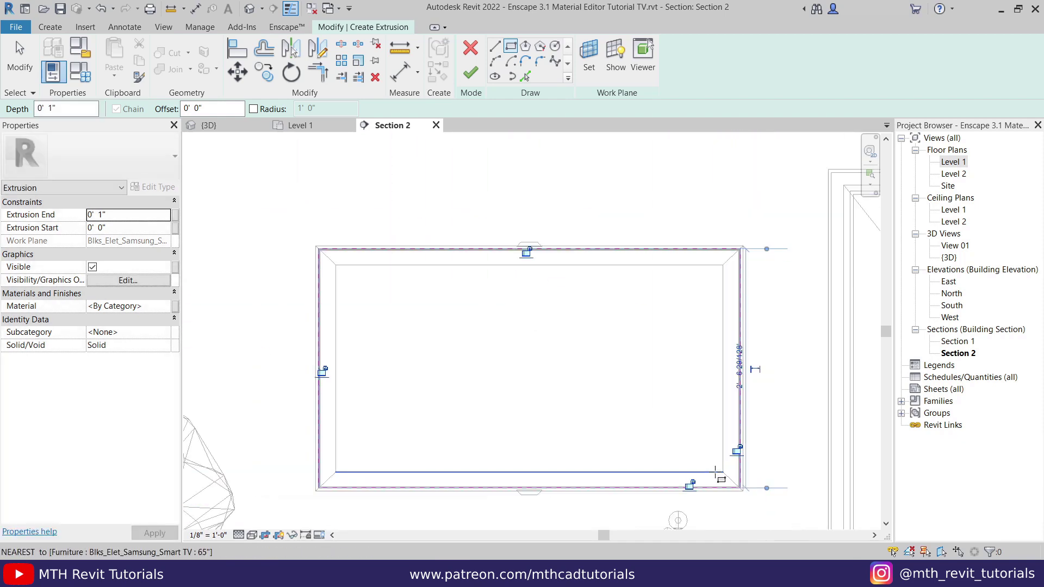
{"action": "key", "text": "Escape"}
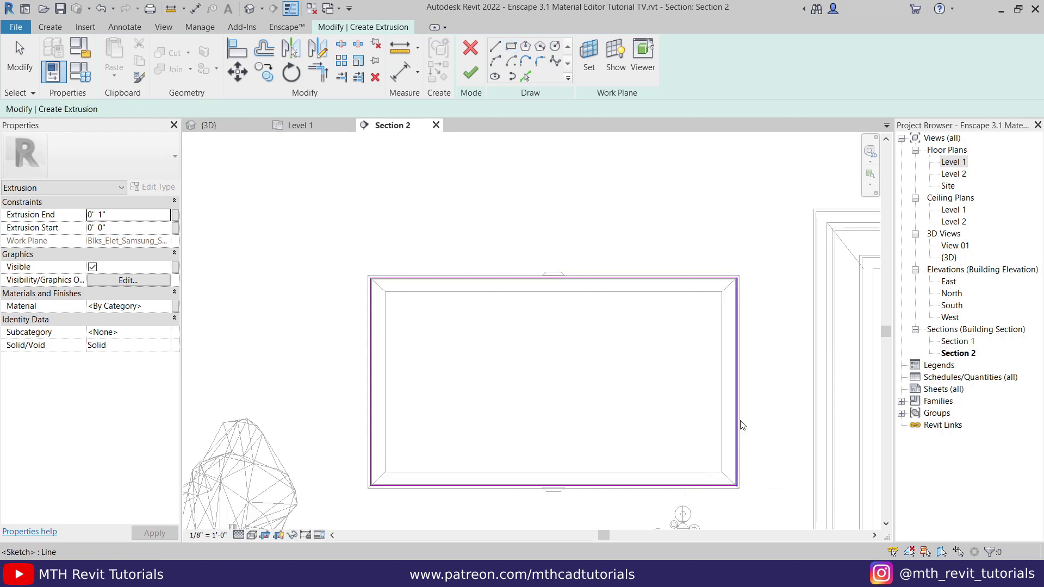
Step: Check the lengths of the rectangle's right and top sketch lines to get the screen's height and width
{"action": "left_click", "coordinate": [737, 397]}
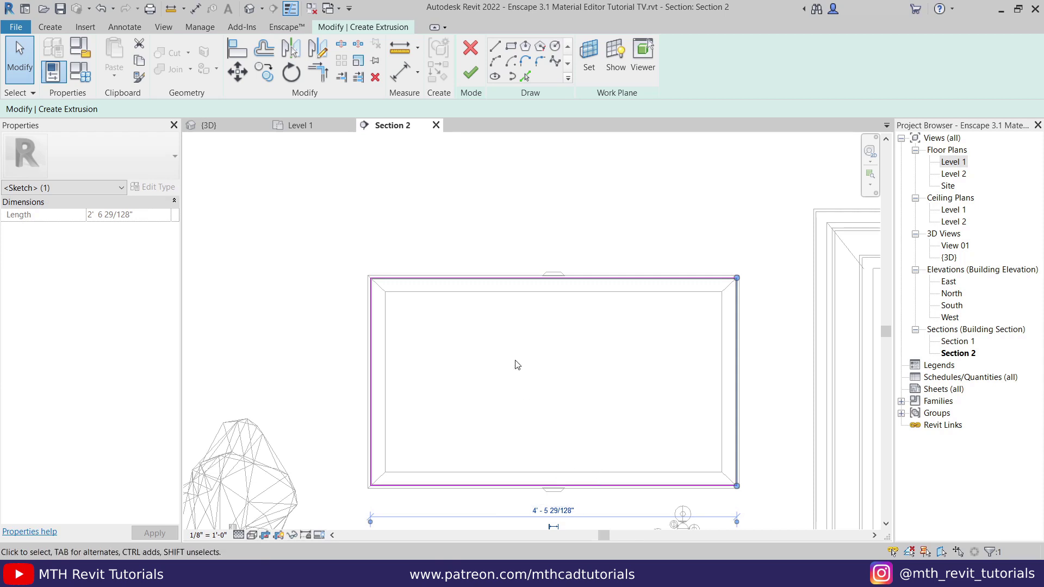
{"action": "left_click", "coordinate": [577, 279]}
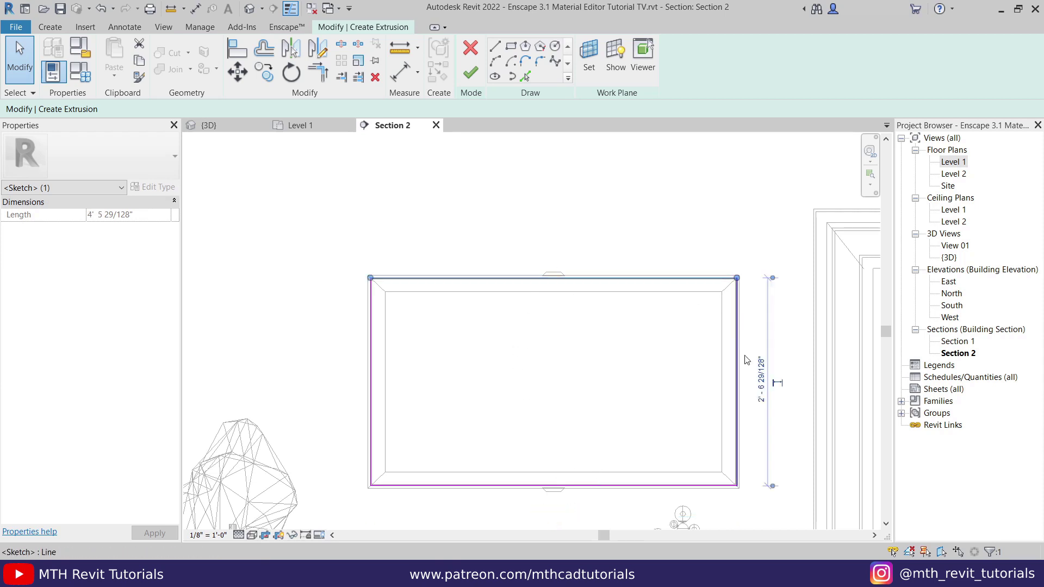
{"action": "left_click", "coordinate": [658, 412]}
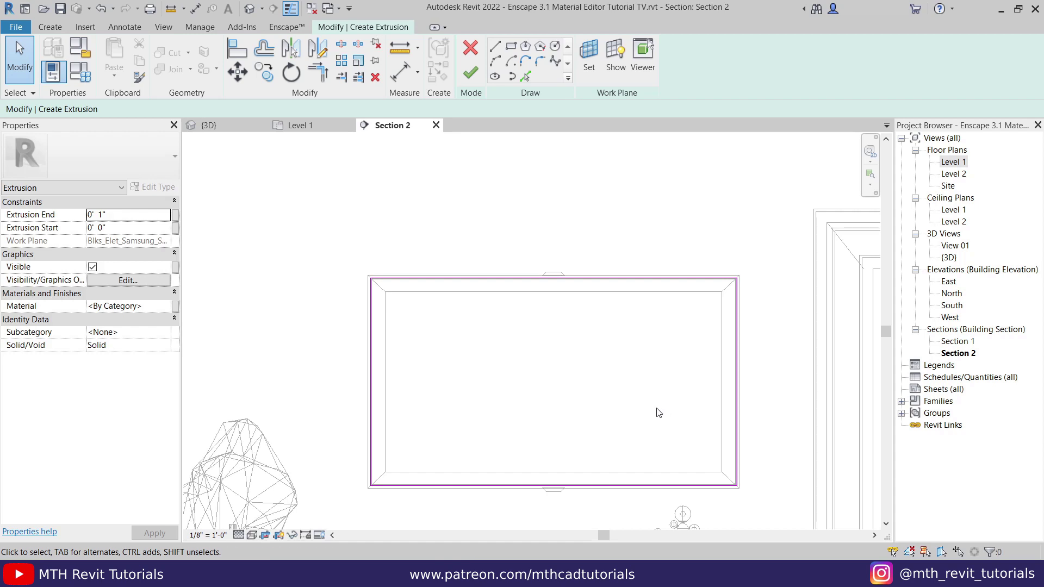
Step: Set the extrusion end to 0.2" and finish the screen extrusion
{"action": "middle_click_drag", "start_coordinate": [657, 413], "coordinate": [624, 404]}
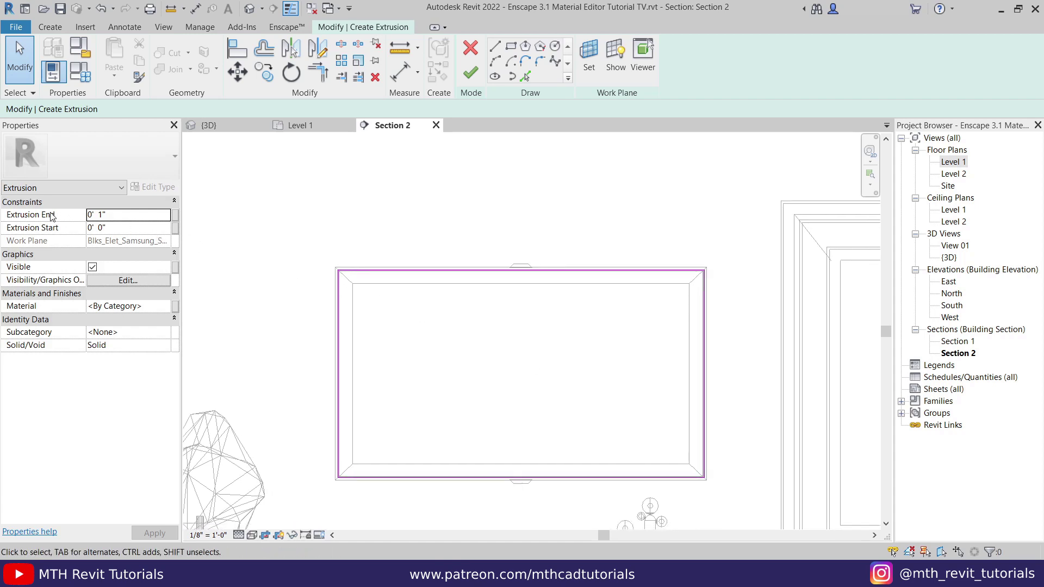
{"action": "left_click", "coordinate": [122, 218]}
{"action": "key", "text": "BackSpace"}
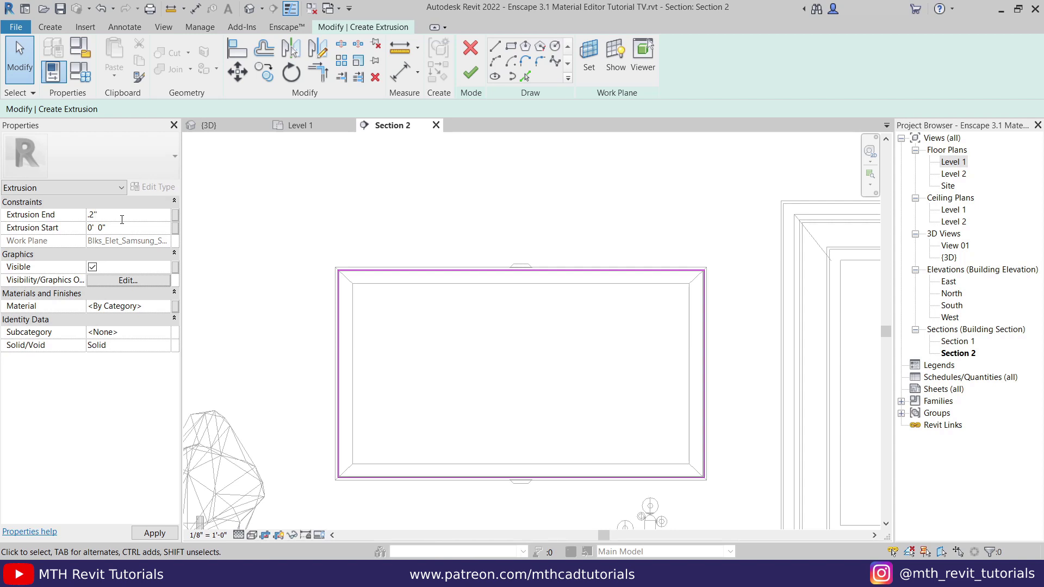
{"action": "type", "text": ".2\""}
{"action": "key", "text": "Return"}
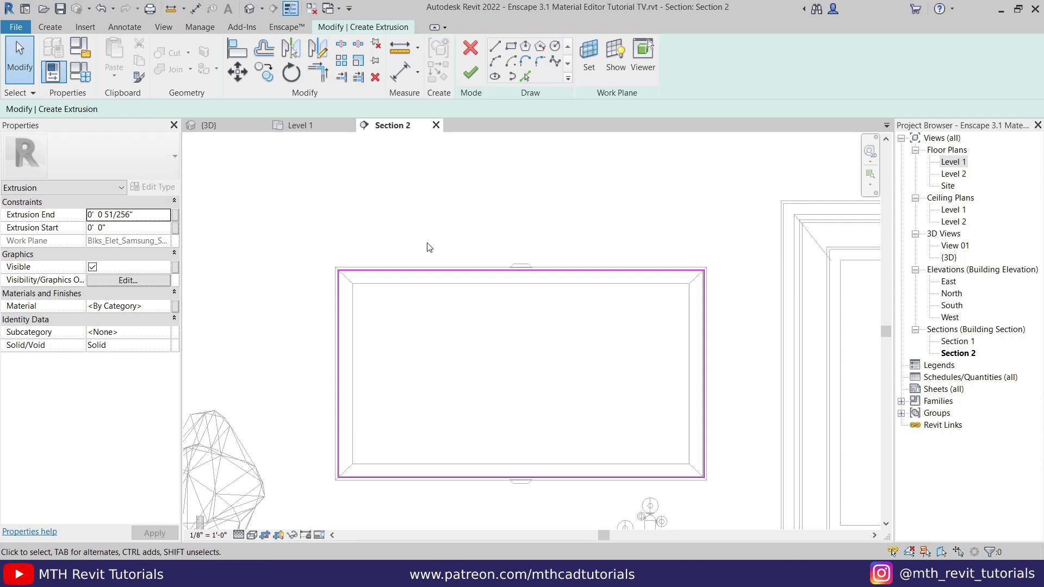
{"action": "left_click", "coordinate": [471, 73]}
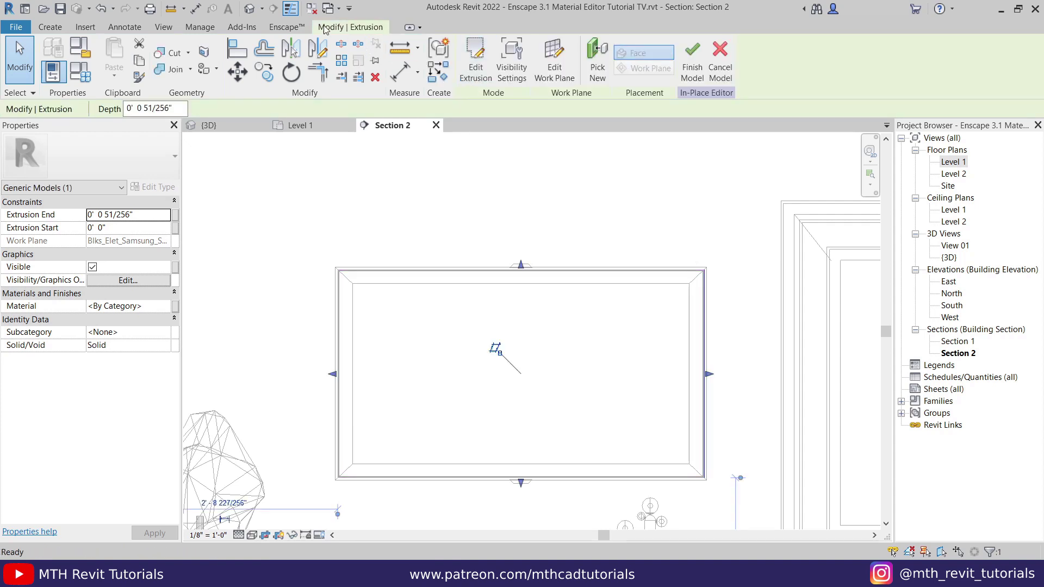
Step: Open the default 3D view and examine the thin extrusion on the TV's front face
{"action": "left_click", "coordinate": [251, 15]}
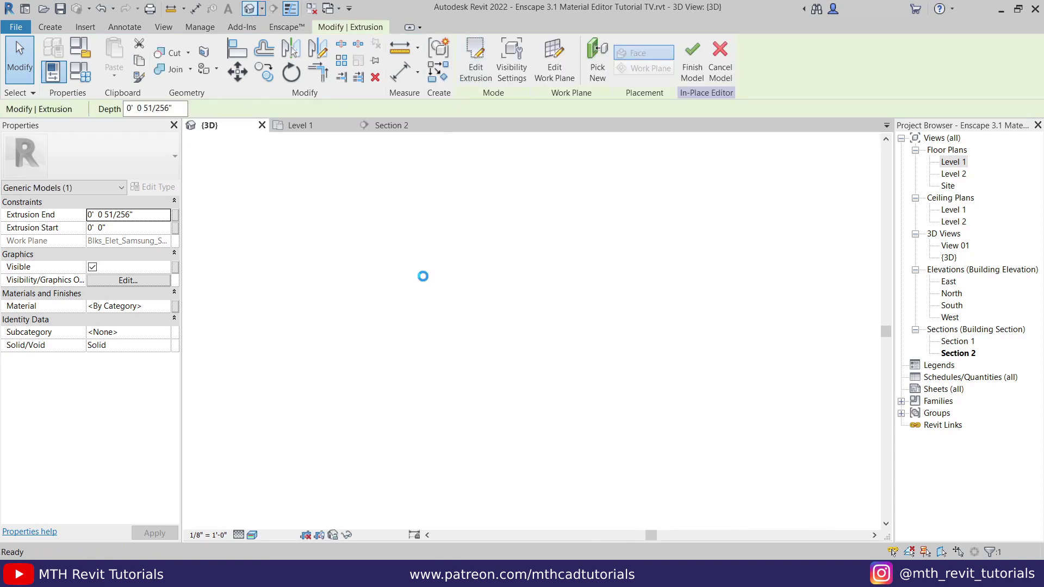
{"action": "scroll", "coordinate": [523, 303], "scroll_direction": "up", "scroll_amount": 10}
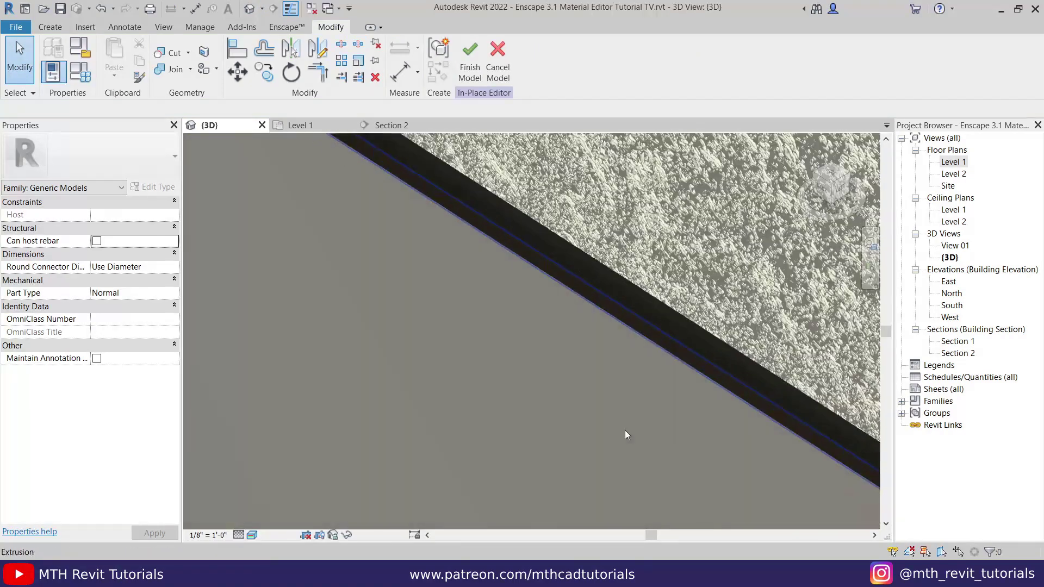
{"action": "left_click", "coordinate": [664, 353]}
{"action": "key", "text": "Escape"}
{"action": "scroll", "coordinate": [446, 222], "scroll_direction": "down", "scroll_amount": 6}
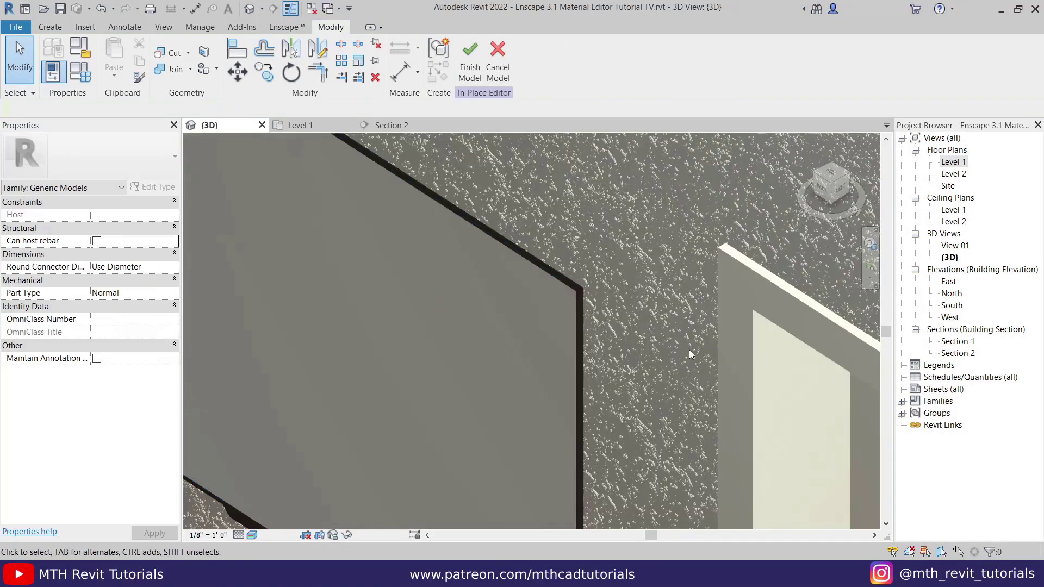
{"action": "middle_click_drag", "start_coordinate": [419, 320], "coordinate": [559, 357]}
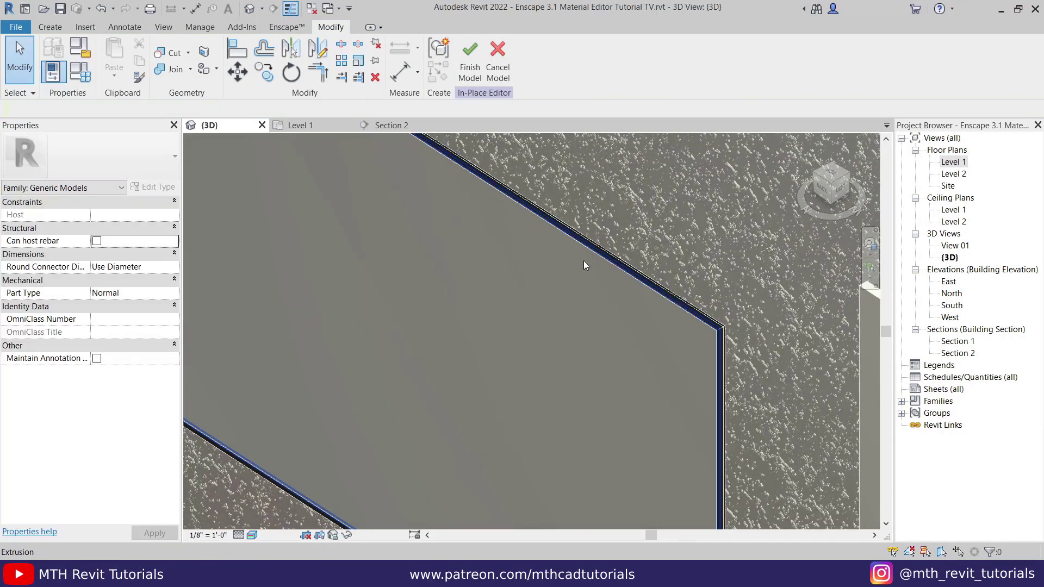
{"action": "scroll", "coordinate": [584, 262], "scroll_direction": "down", "scroll_amount": 5}
Step: Create a new material for the screen extrusion and rename it TV Screen
{"action": "left_click", "coordinate": [423, 269]}
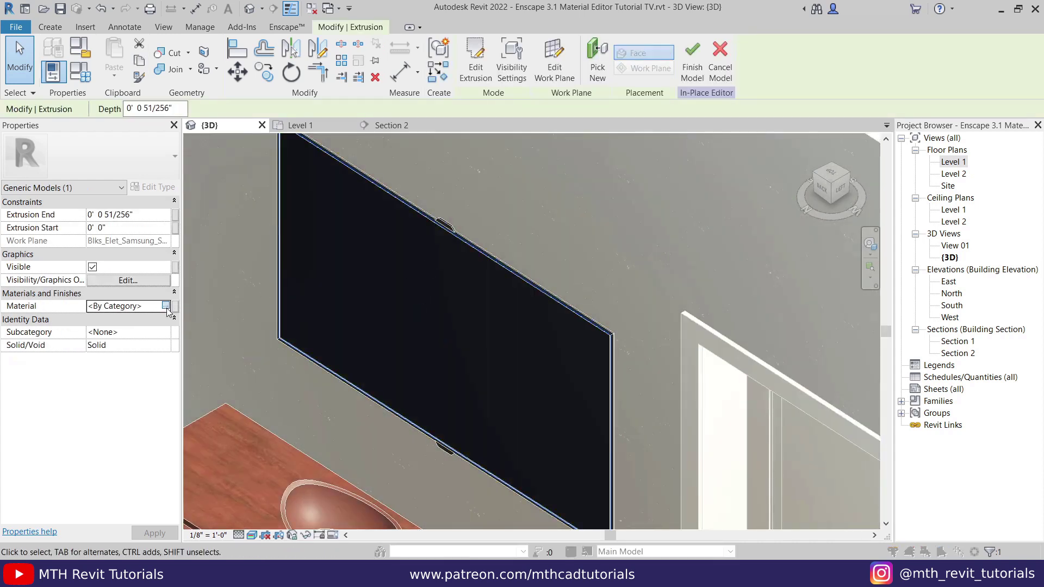
{"action": "left_click", "coordinate": [168, 308]}
{"action": "left_click", "coordinate": [168, 308]}
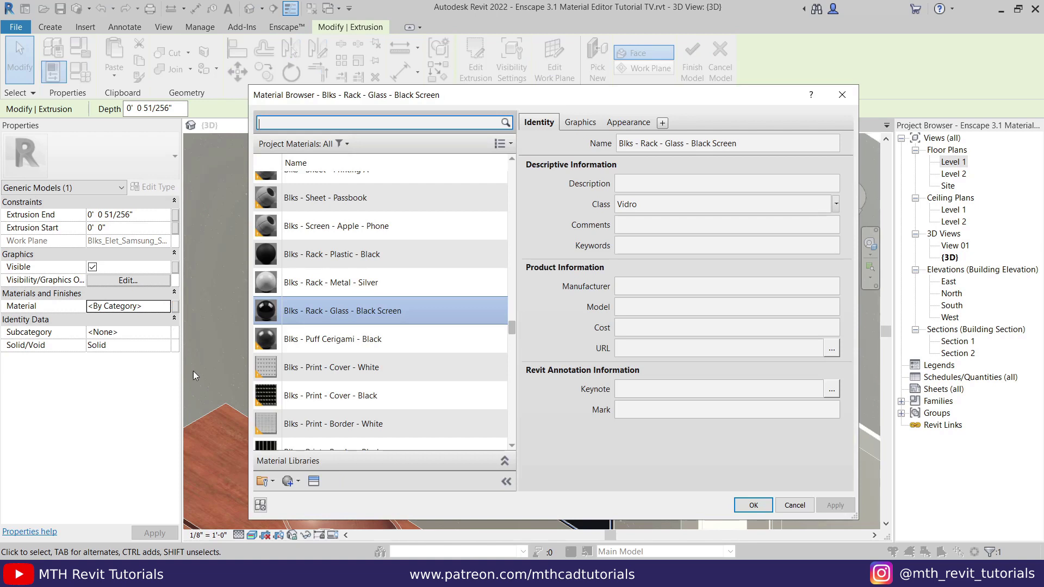
{"action": "left_click", "coordinate": [298, 481]}
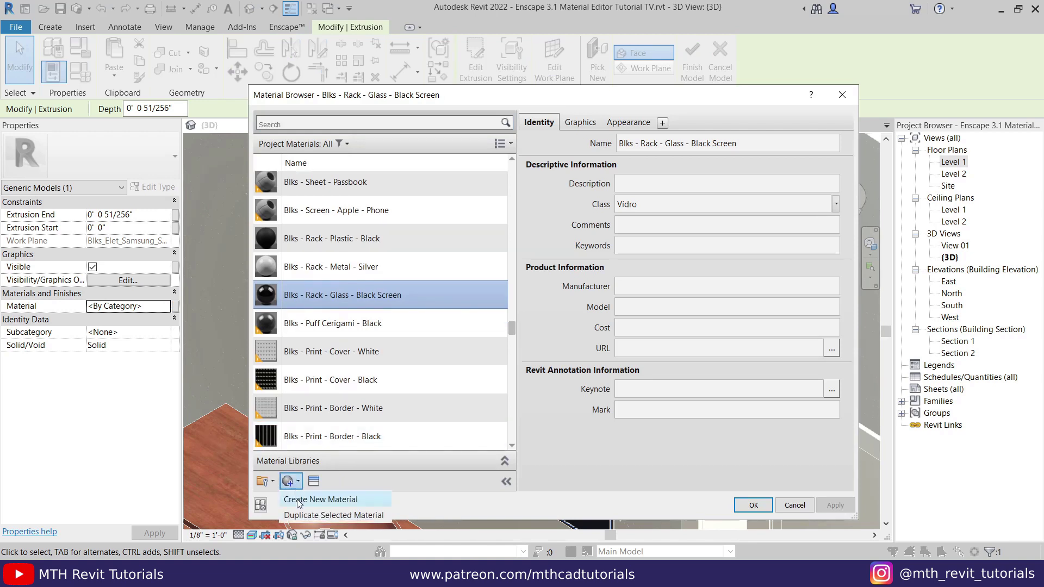
{"action": "left_click", "coordinate": [301, 496]}
{"action": "right_click", "coordinate": [328, 302]}
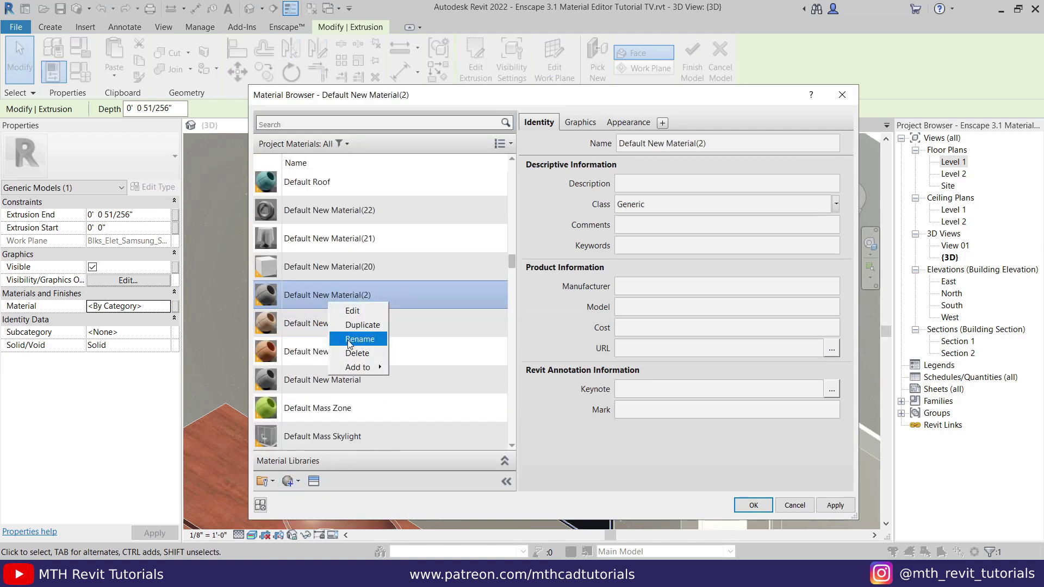
{"action": "left_click", "coordinate": [348, 342]}
{"action": "type", "text": "TV Screen"}
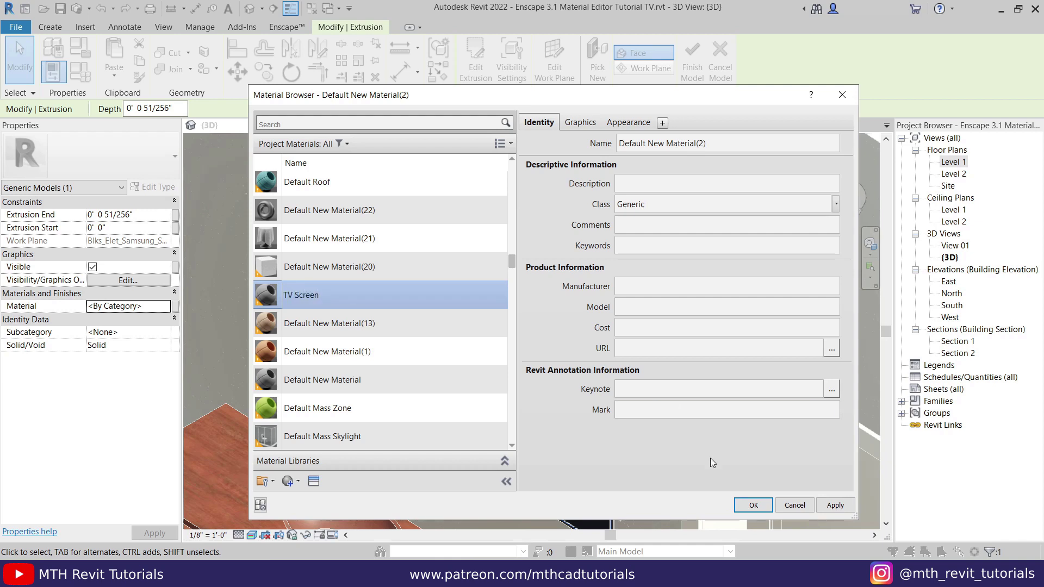
Step: Apply the TV Screen material to the screen extrusion and finish the in-place model
{"action": "left_click", "coordinate": [753, 505]}
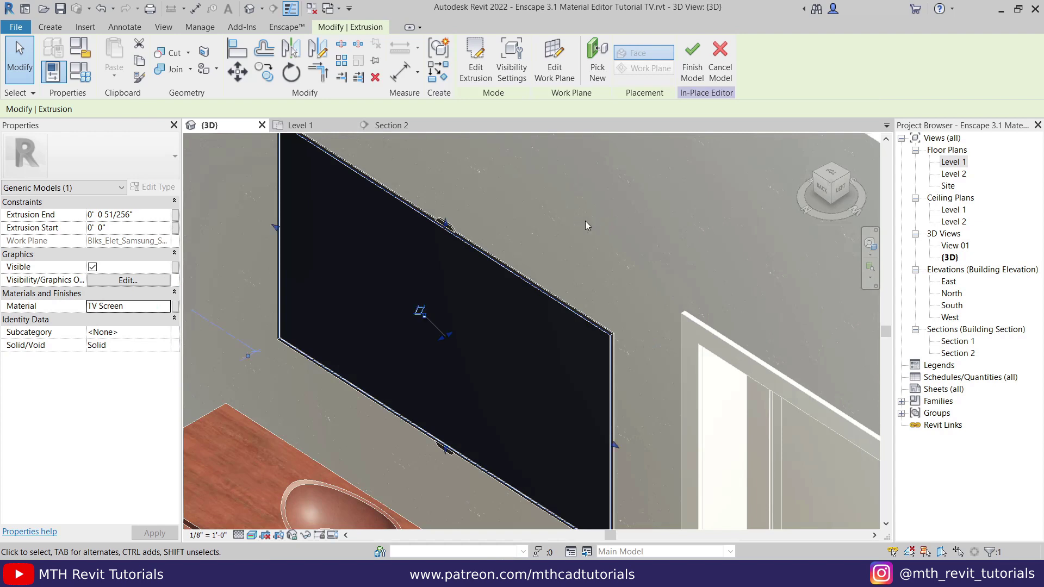
{"action": "left_click", "coordinate": [695, 70]}
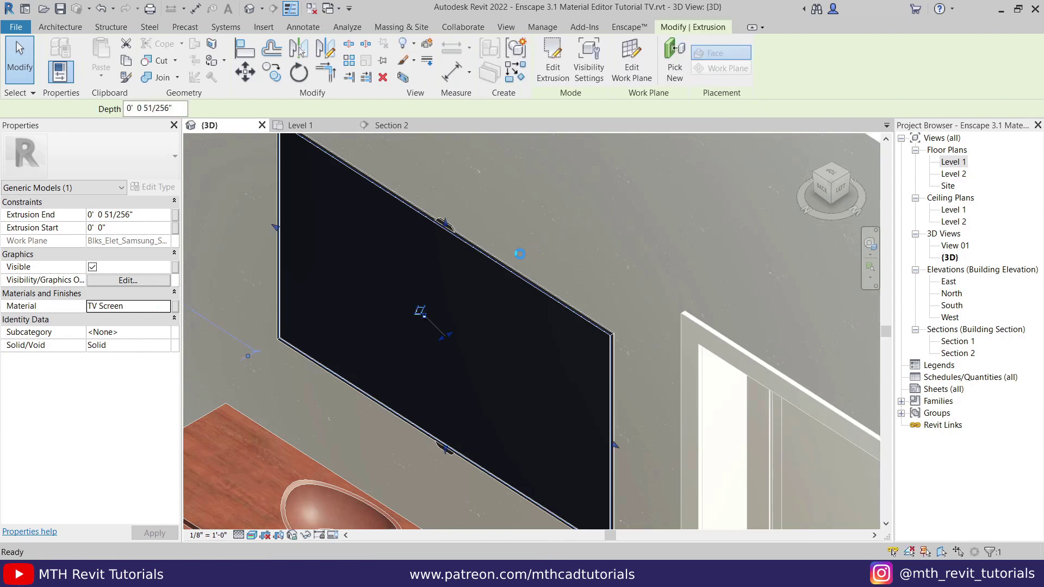
{"action": "scroll", "coordinate": [488, 275], "scroll_direction": "down", "scroll_amount": 3}
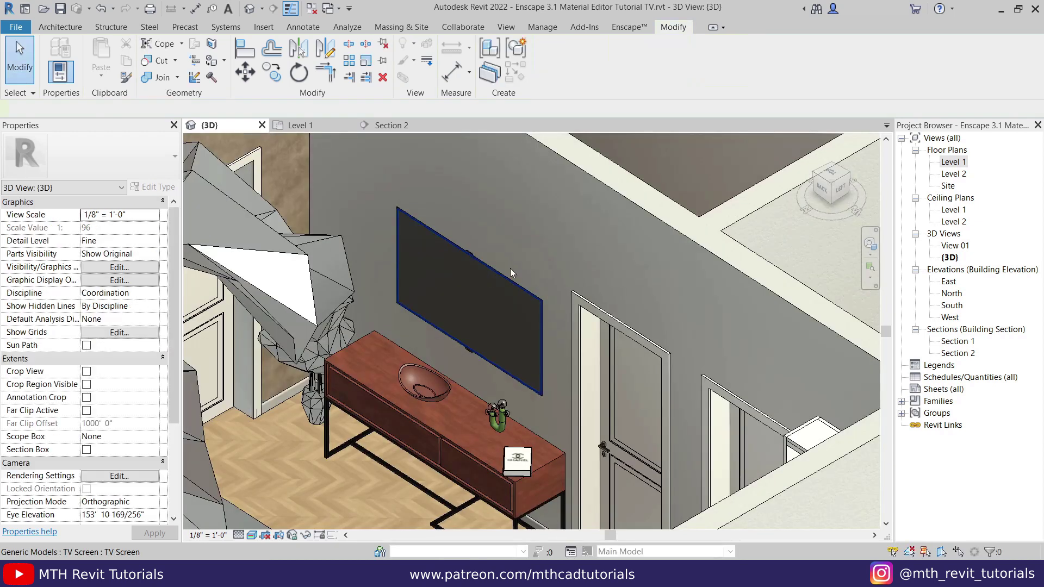
{"action": "scroll", "coordinate": [590, 239], "scroll_direction": "up", "scroll_amount": 3}
{"action": "scroll", "coordinate": [320, 256], "scroll_direction": "down", "scroll_amount": 3}
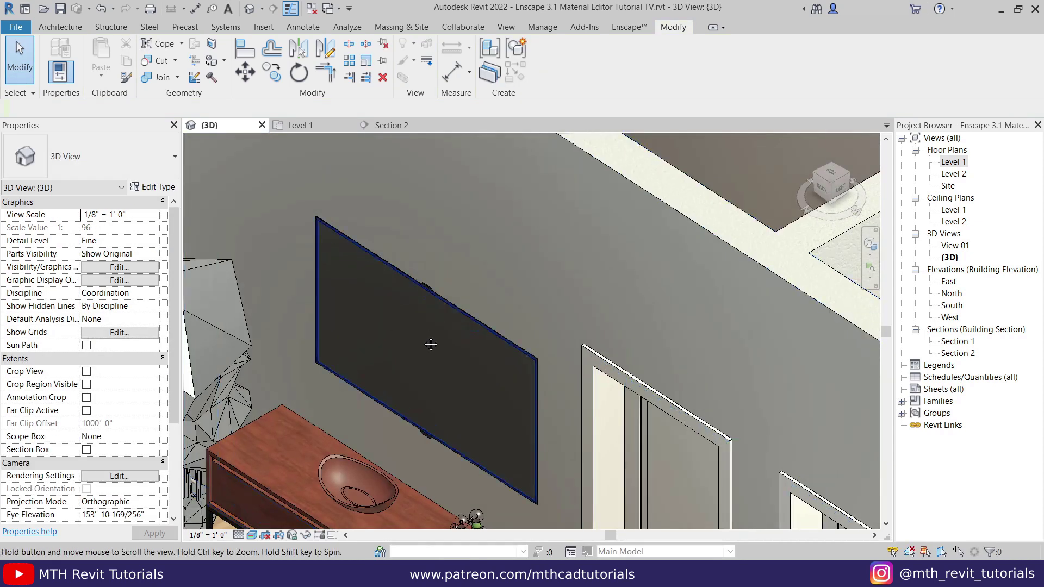
{"action": "scroll", "coordinate": [397, 328], "scroll_direction": "up", "scroll_amount": 2}
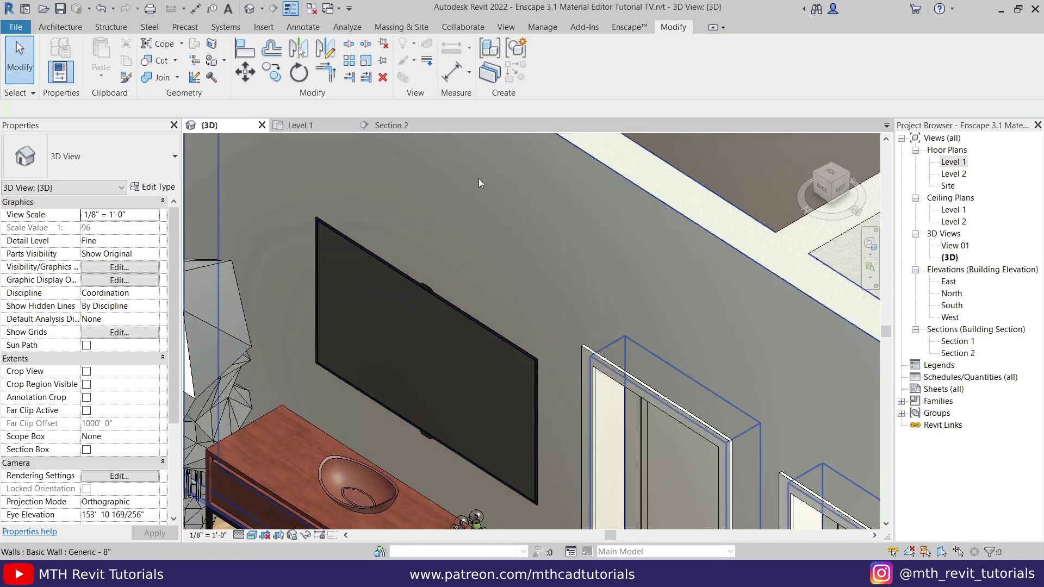
Step: Open the Enscape Material Editor, search the materials for TV, and select the TV Screen material for editing
{"action": "left_click", "coordinate": [628, 27]}
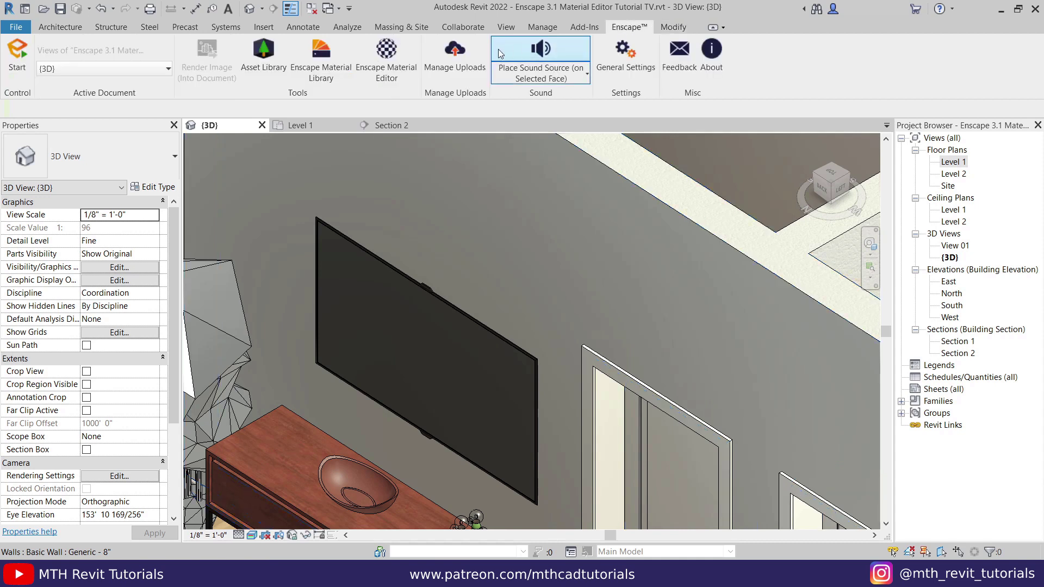
{"action": "left_click", "coordinate": [396, 69]}
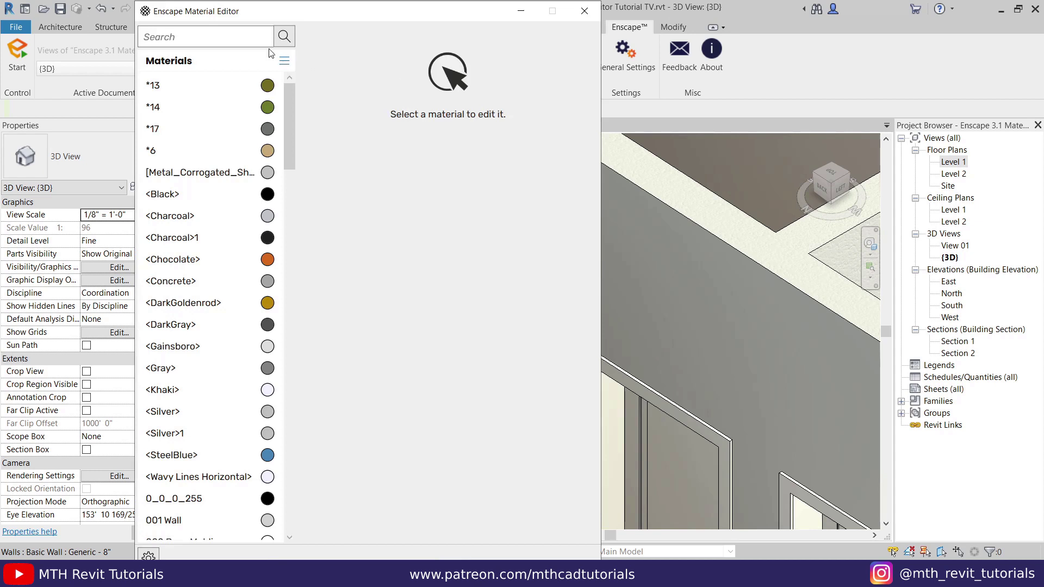
{"action": "left_click", "coordinate": [231, 38]}
{"action": "type", "text": "TV"}
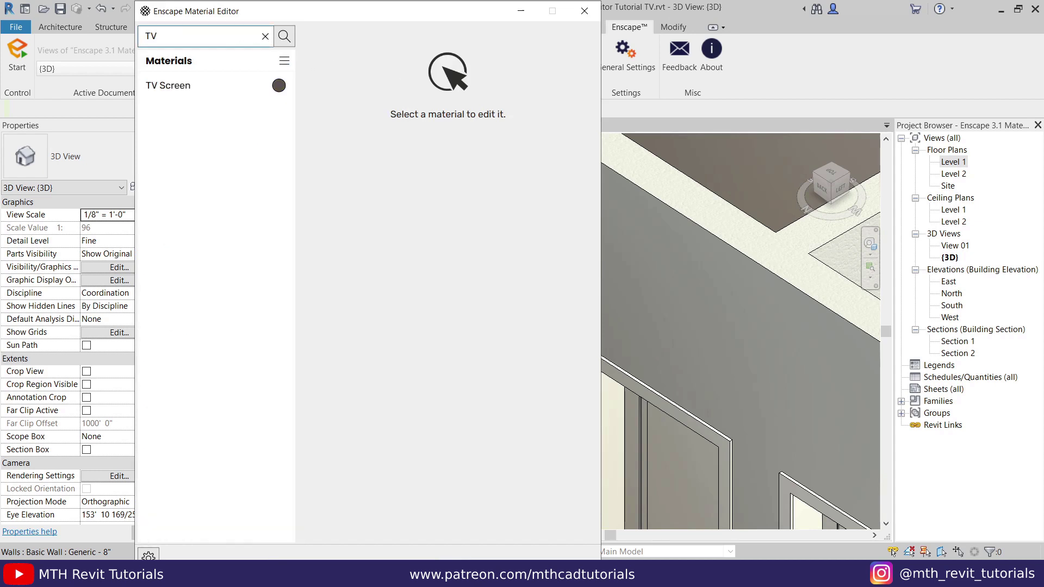
{"action": "left_click", "coordinate": [185, 86]}
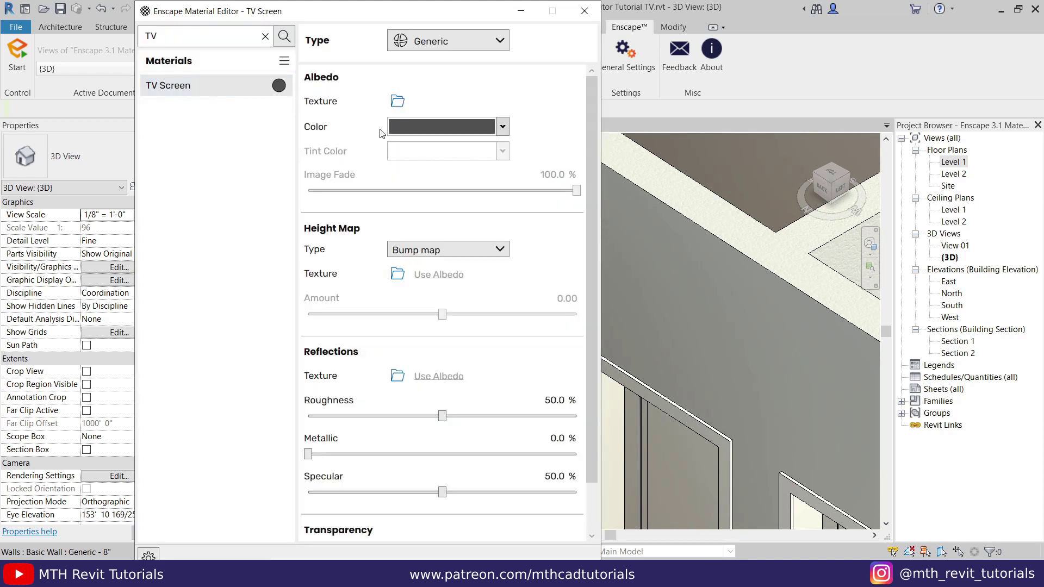
Step: Load Video Texture by Pexels Videos.mp4 from the Enscape Interior Workflow folder as the TV Screen material's albedo texture
{"action": "left_click", "coordinate": [398, 103]}
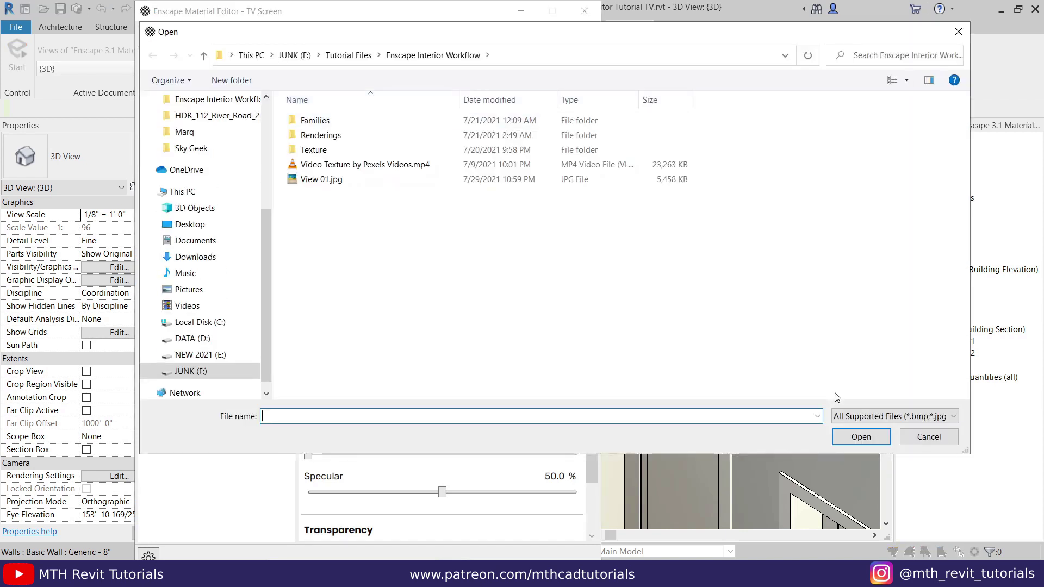
{"action": "left_click", "coordinate": [852, 416]}
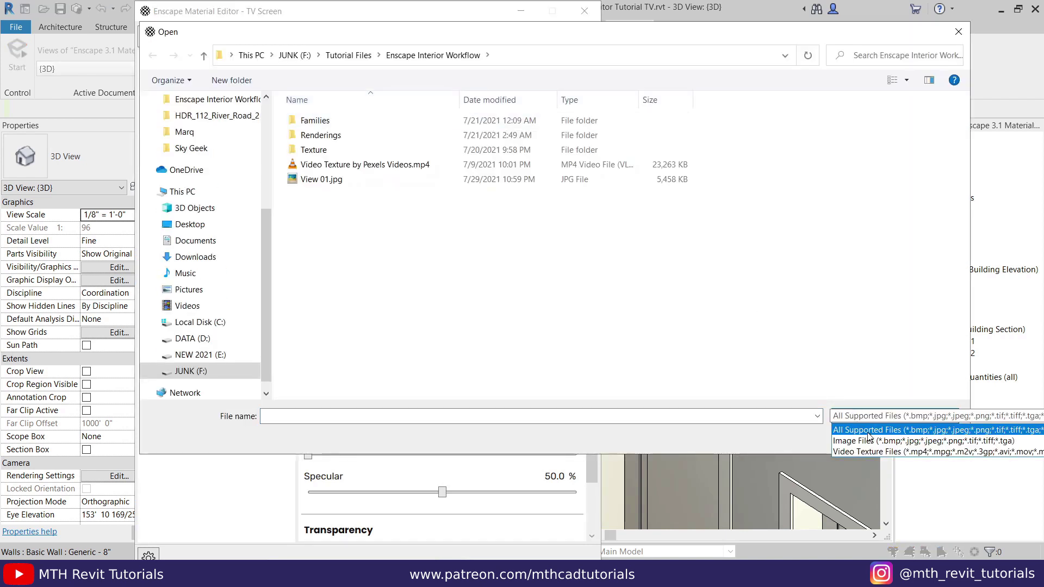
{"action": "left_click", "coordinate": [868, 431]}
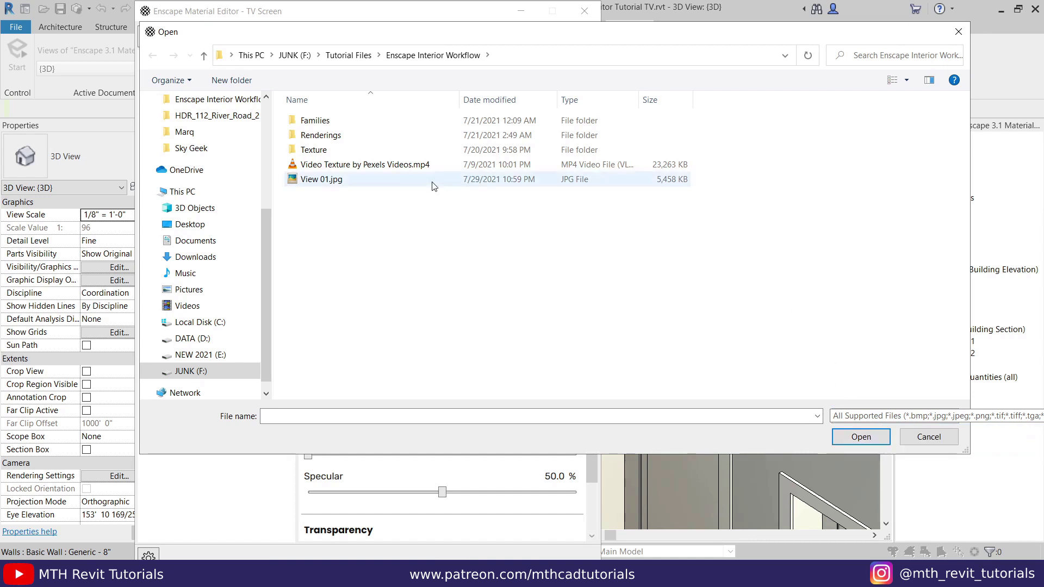
{"action": "left_click", "coordinate": [374, 169]}
{"action": "left_click", "coordinate": [860, 435]}
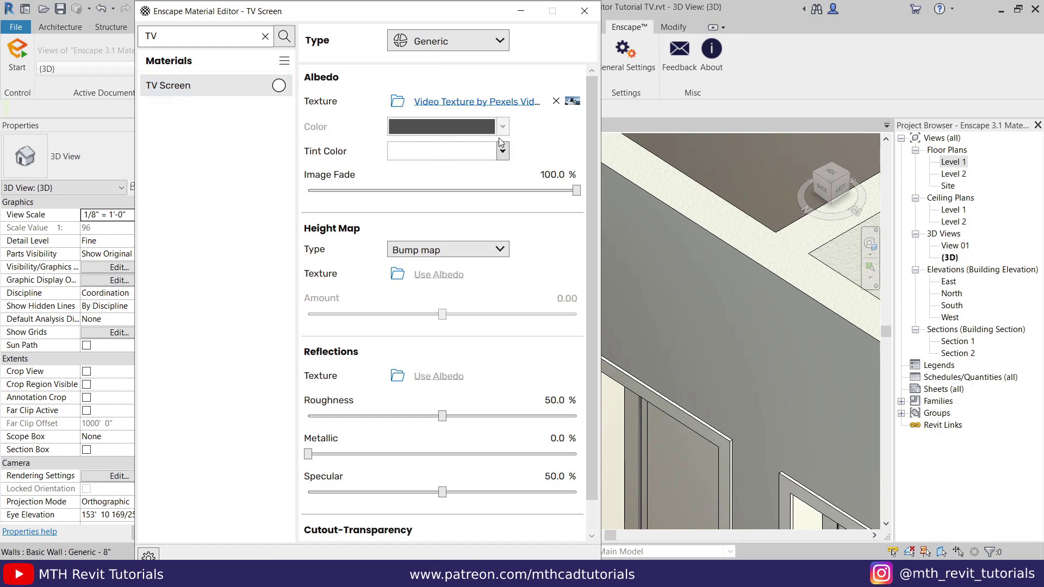
Step: Switch to the Enscape render window and navigate through the room to examine the video texture on the wall-mounted TV
{"action": "left_click", "coordinate": [518, 11]}
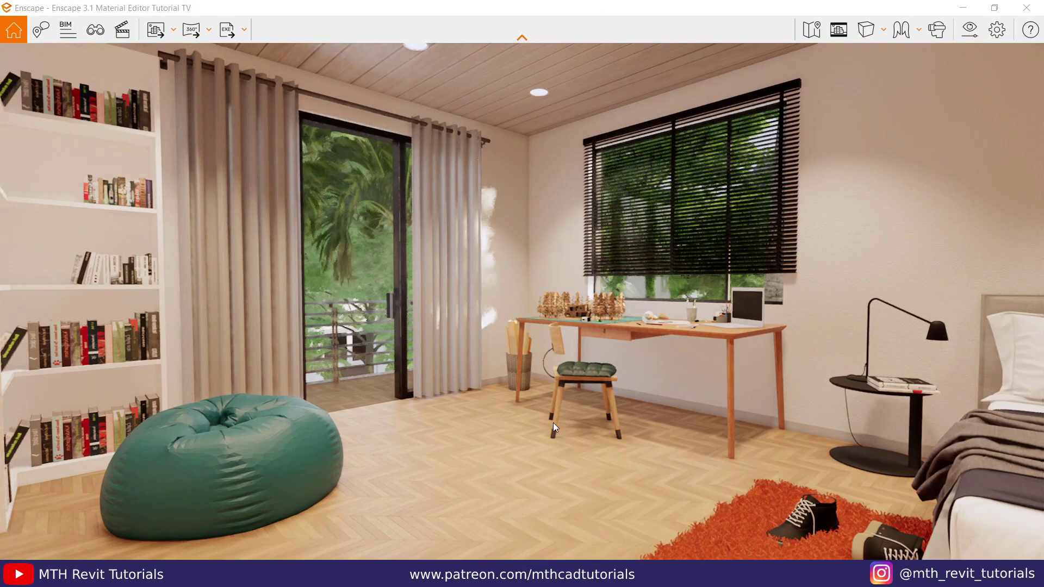
{"action": "left_click_drag", "start_coordinate": [537, 424], "coordinate": [310, 426]}
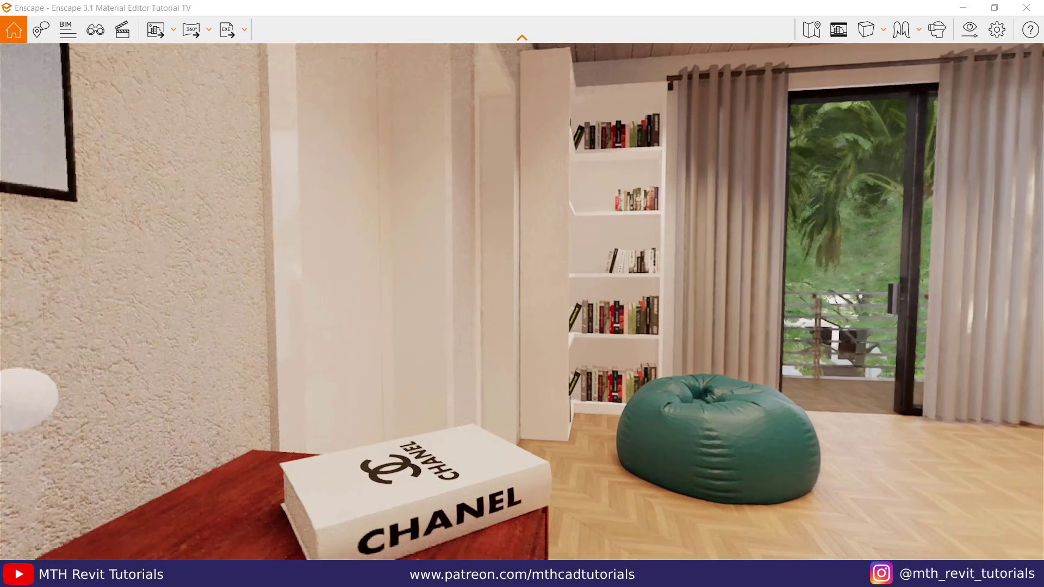
{"action": "key", "text": "s"}
{"action": "left_click_drag", "start_coordinate": [620, 391], "coordinate": [426, 333]}
{"action": "key", "text": "s"}
{"action": "key", "text": "w"}
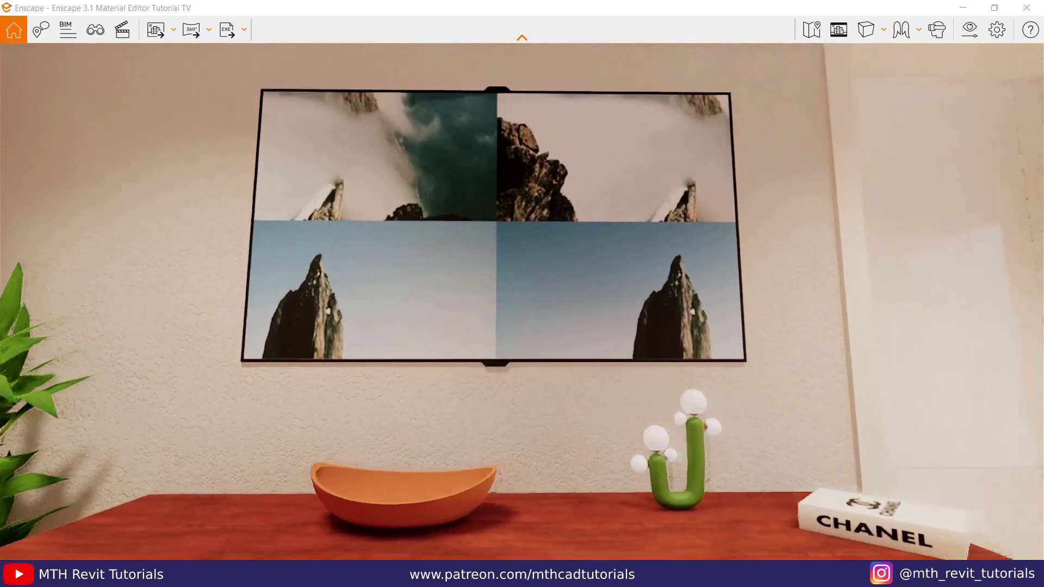
{"action": "left_click_drag", "start_coordinate": [561, 348], "coordinate": [678, 374]}
{"action": "key", "text": "s"}
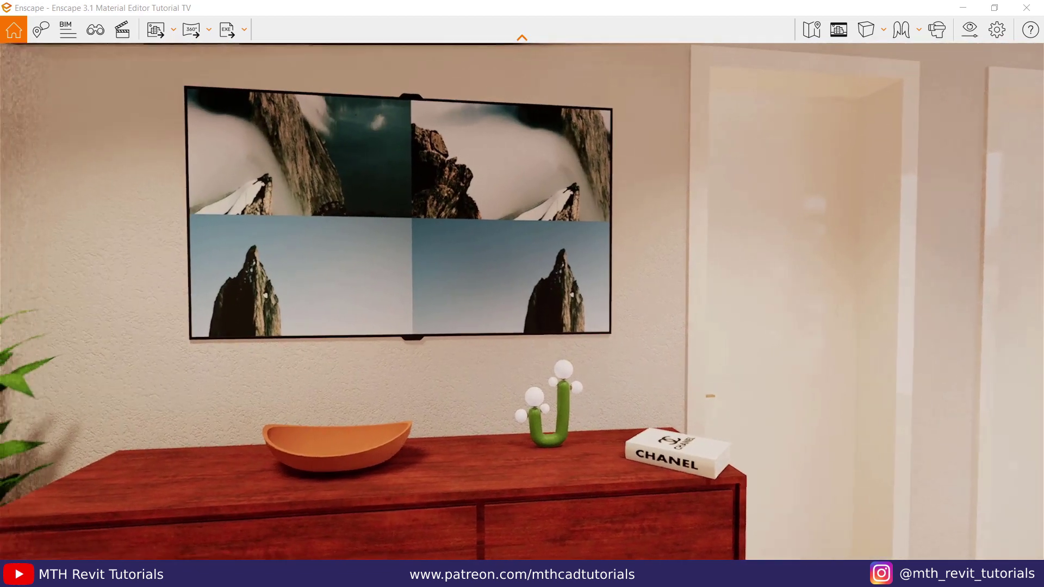
Step: Switch back to Revit and pause Enscape's live updates
{"action": "mouse_move", "coordinate": [455, 574]}
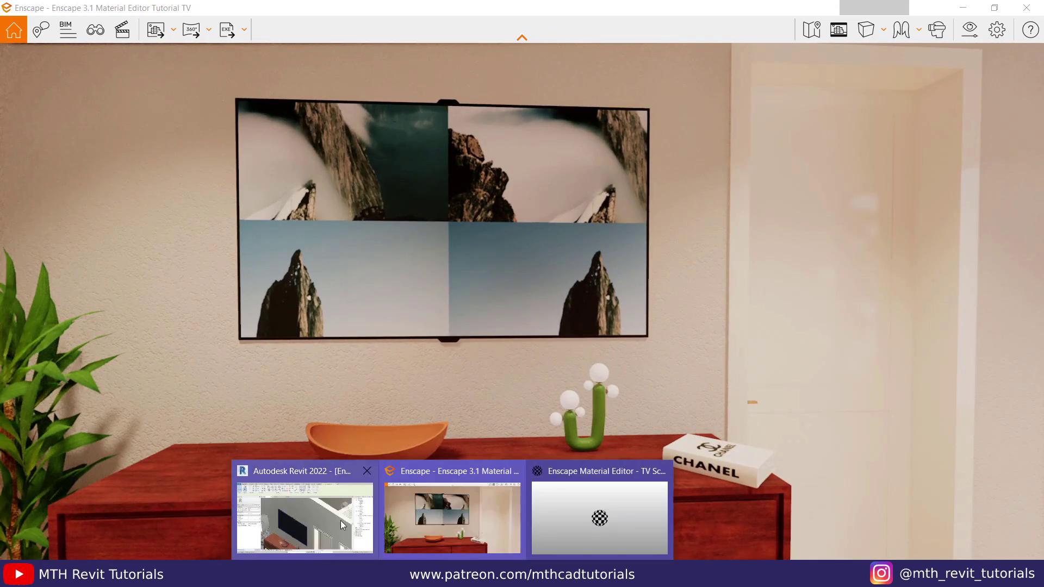
{"action": "left_click", "coordinate": [333, 520]}
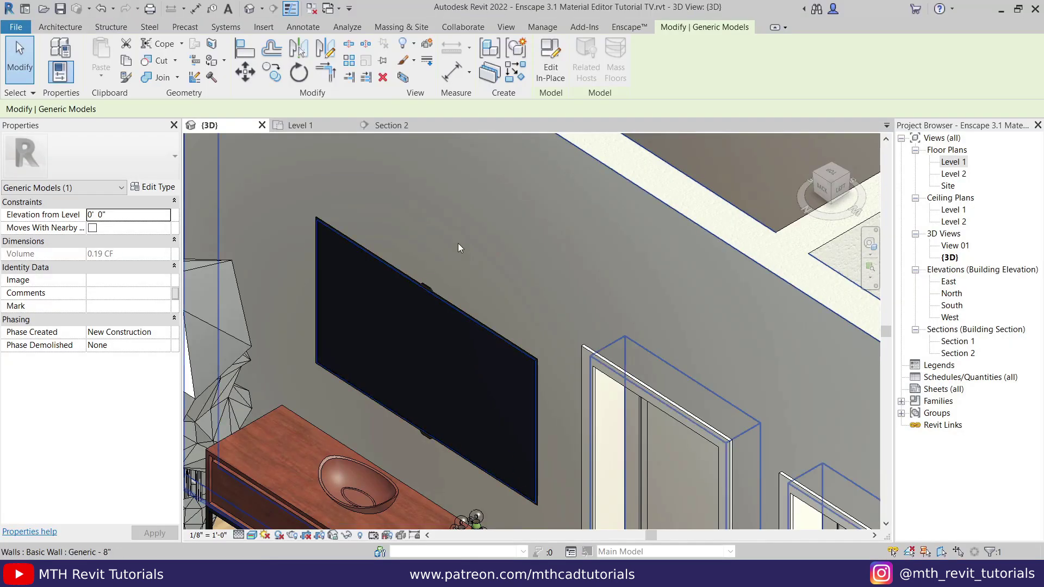
{"action": "left_click", "coordinate": [629, 27]}
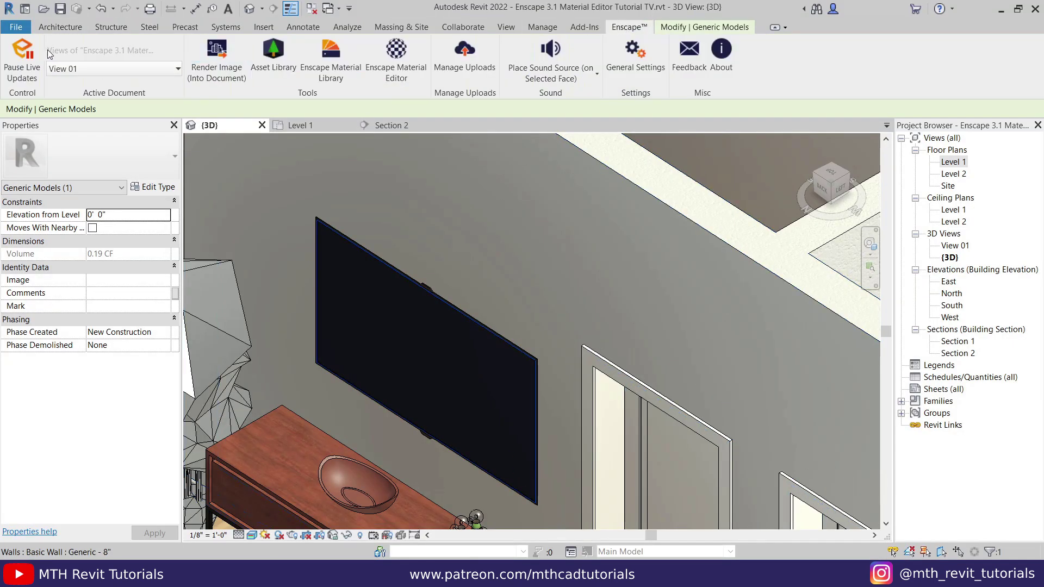
{"action": "left_click", "coordinate": [22, 60]}
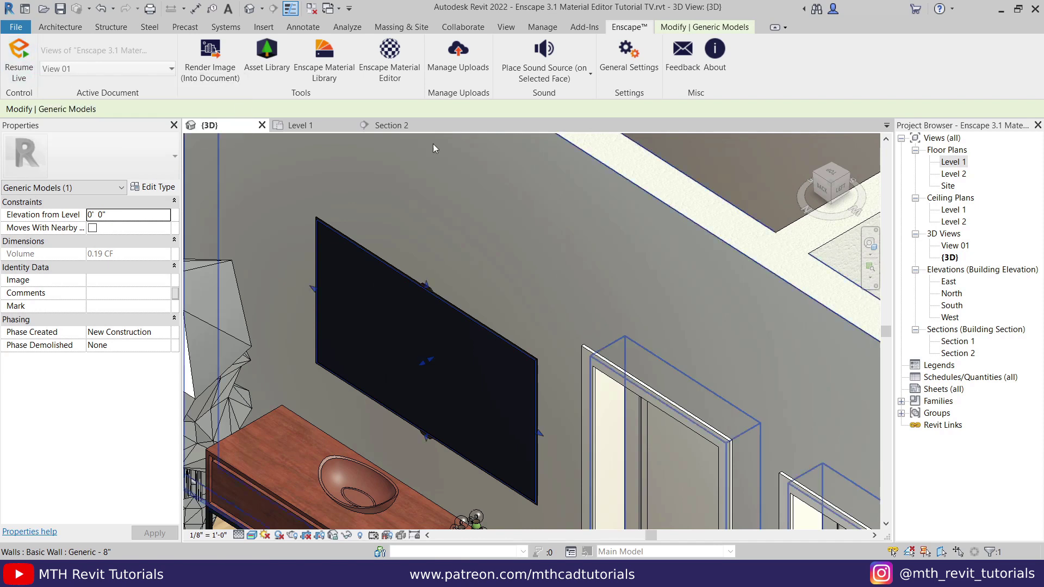
Step: In the Section 2 view, open the TV screen model for in-place editing and select its extrusion
{"action": "left_click", "coordinate": [378, 128]}
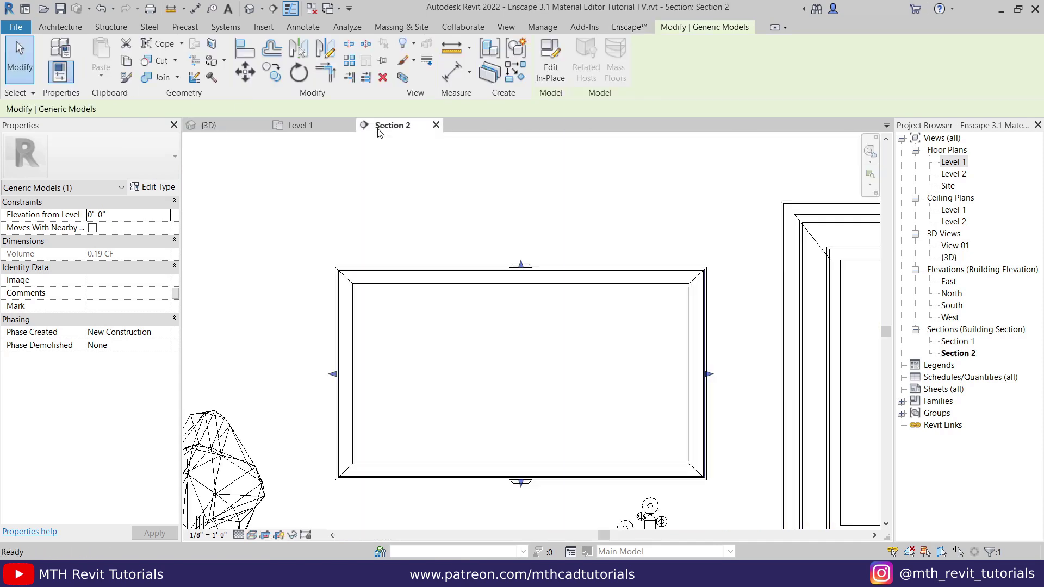
{"action": "middle_click_drag", "start_coordinate": [520, 300], "coordinate": [452, 249]}
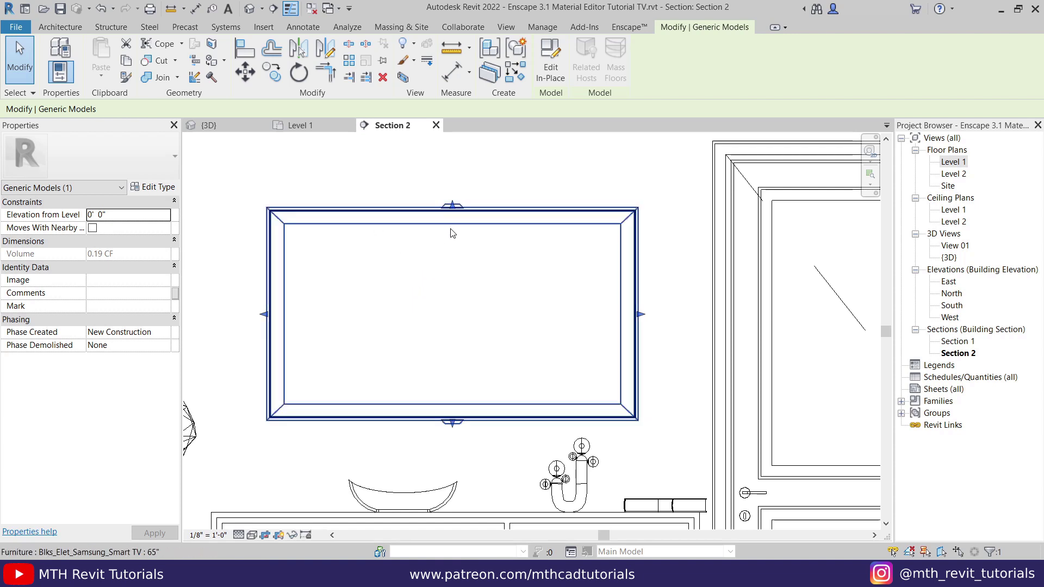
{"action": "left_click", "coordinate": [545, 76]}
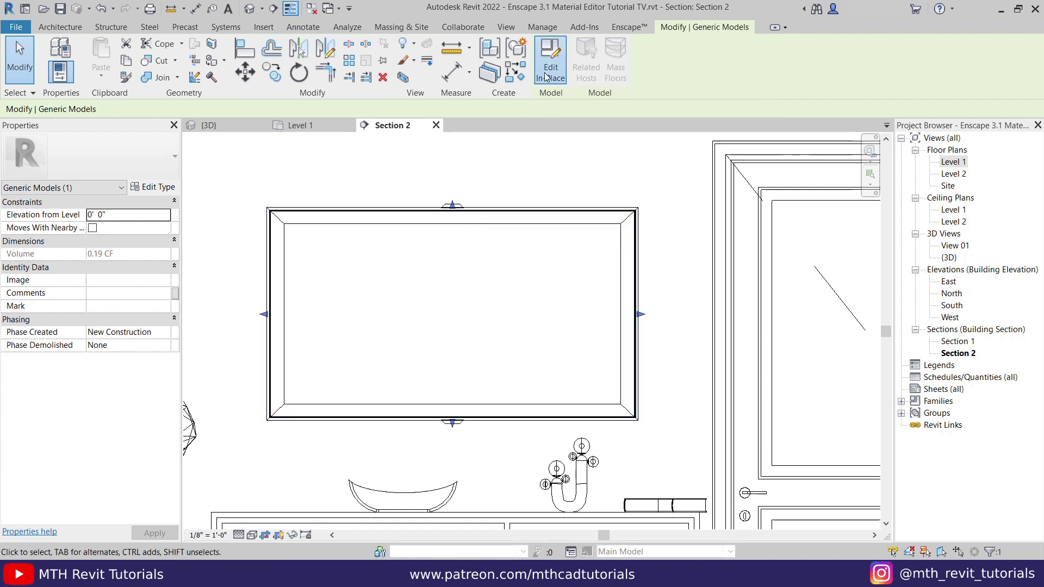
{"action": "left_click", "coordinate": [462, 216]}
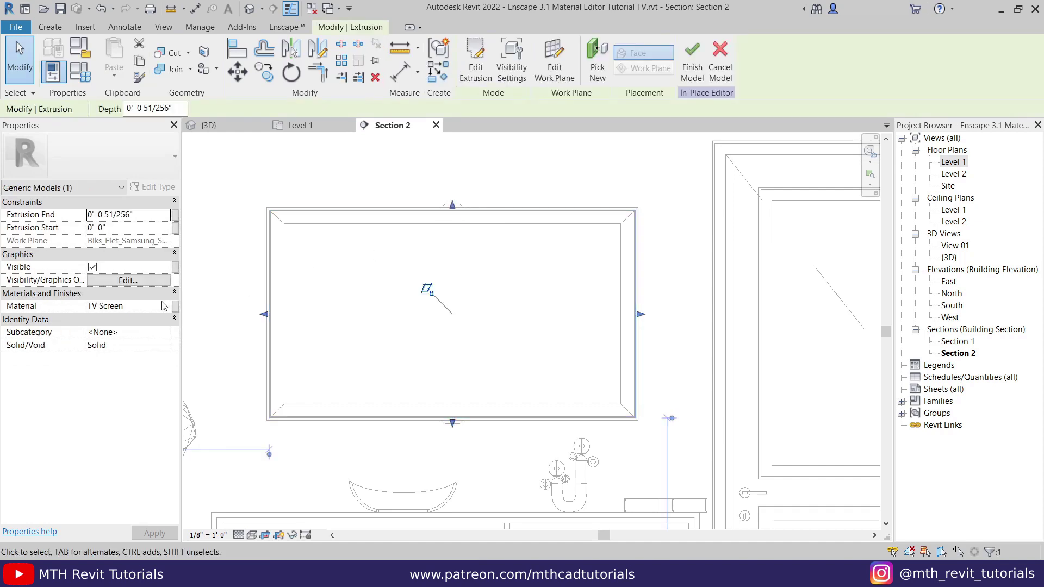
Step: Open the foreground surface pattern selection for the extrusion's TV Screen material and set the pattern type to Model
{"action": "left_click", "coordinate": [163, 306]}
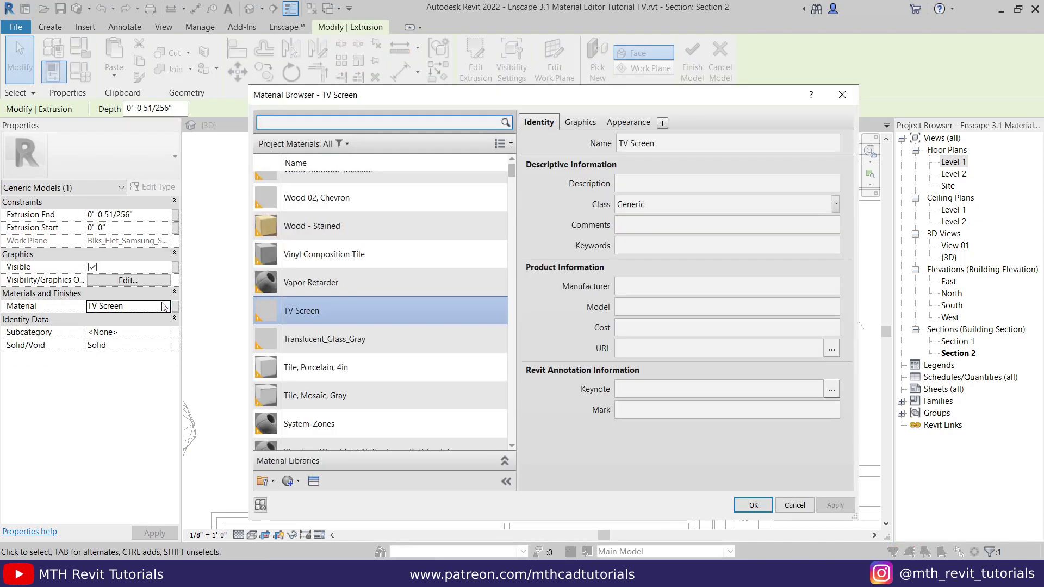
{"action": "left_click", "coordinate": [582, 123]}
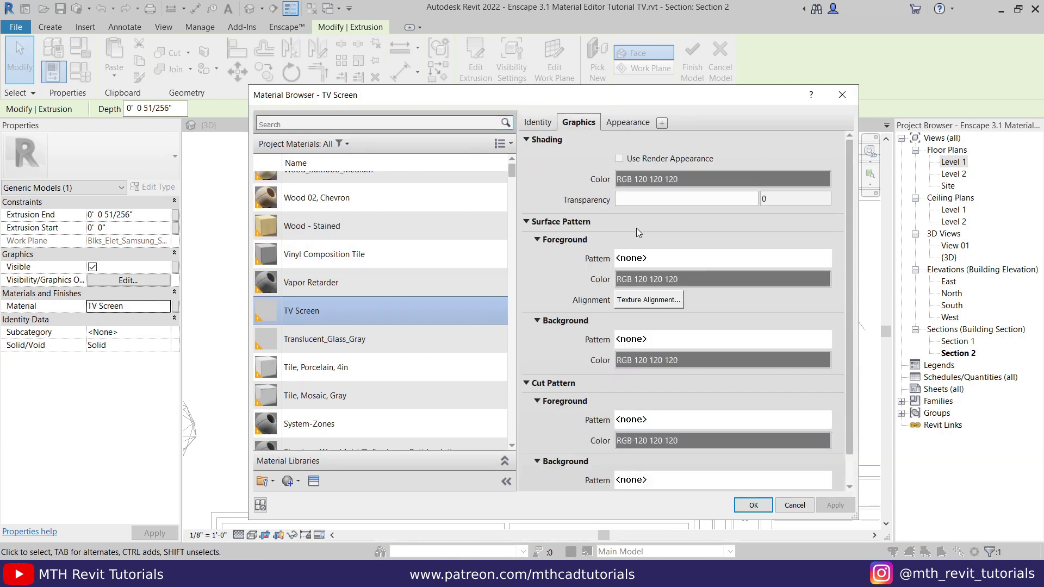
{"action": "left_click", "coordinate": [644, 260]}
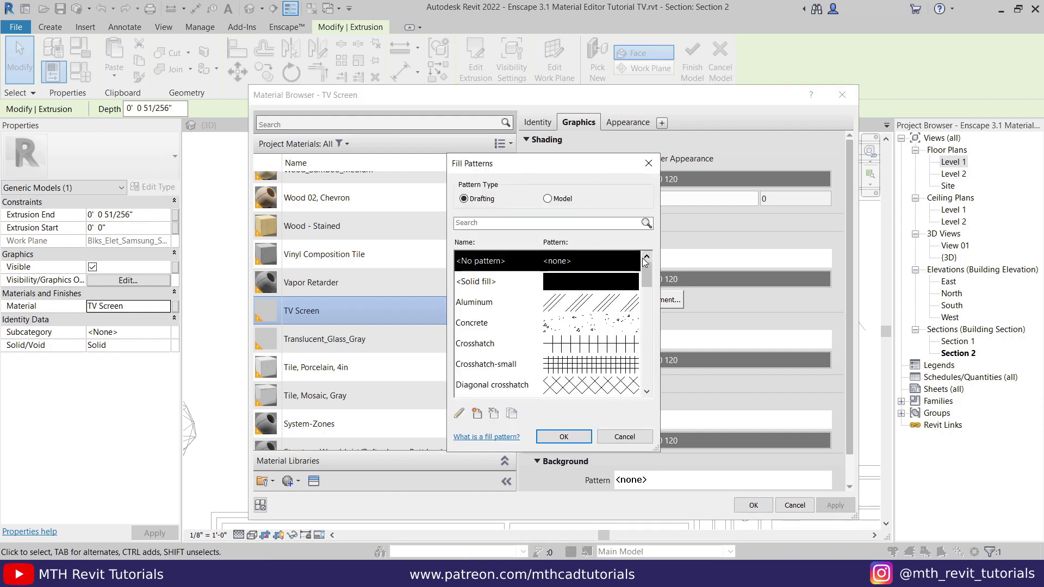
{"action": "left_click", "coordinate": [560, 204]}
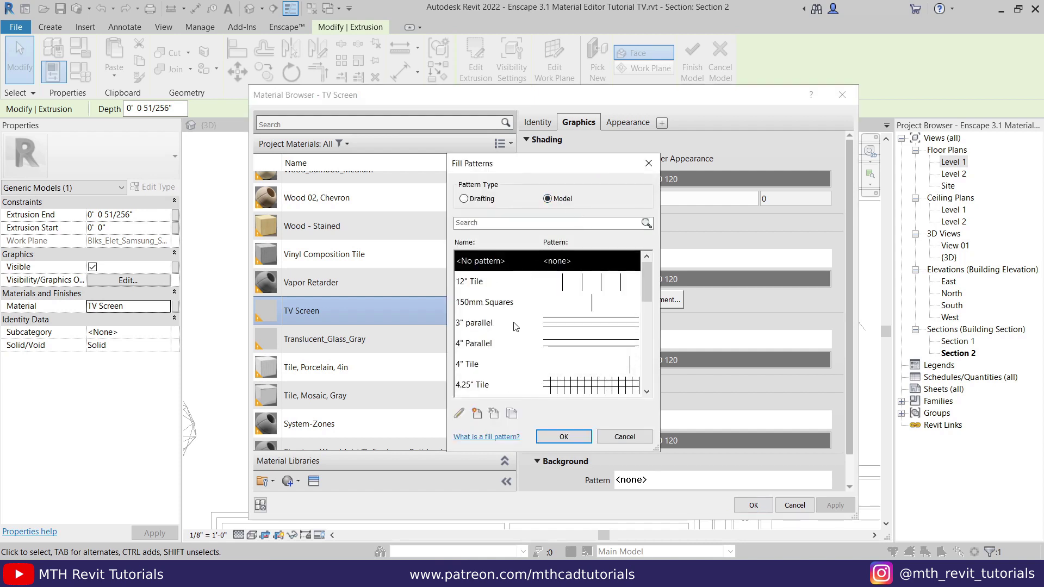
Step: Create a model surface pattern named TV Screen, using a basic crosshatch with a line angle of 0 degrees
{"action": "left_click", "coordinate": [477, 414]}
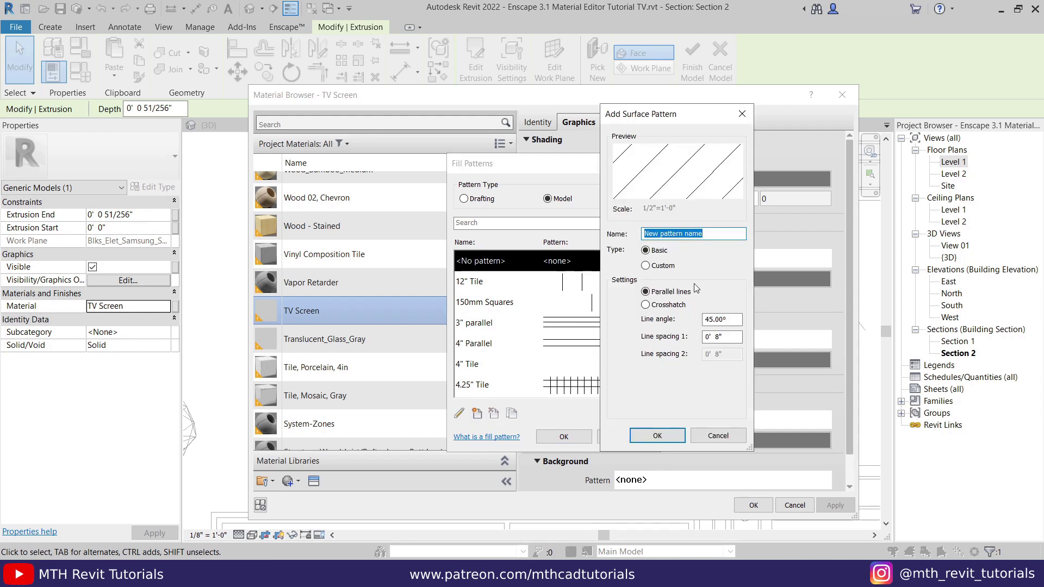
{"action": "type", "text": "TV S"}
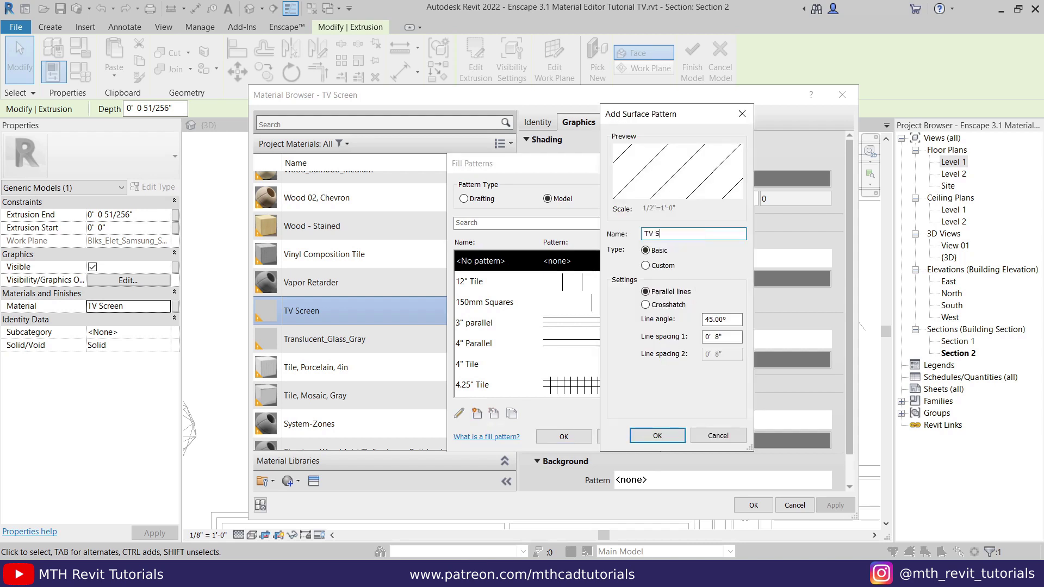
{"action": "type", "text": "CREEN"}
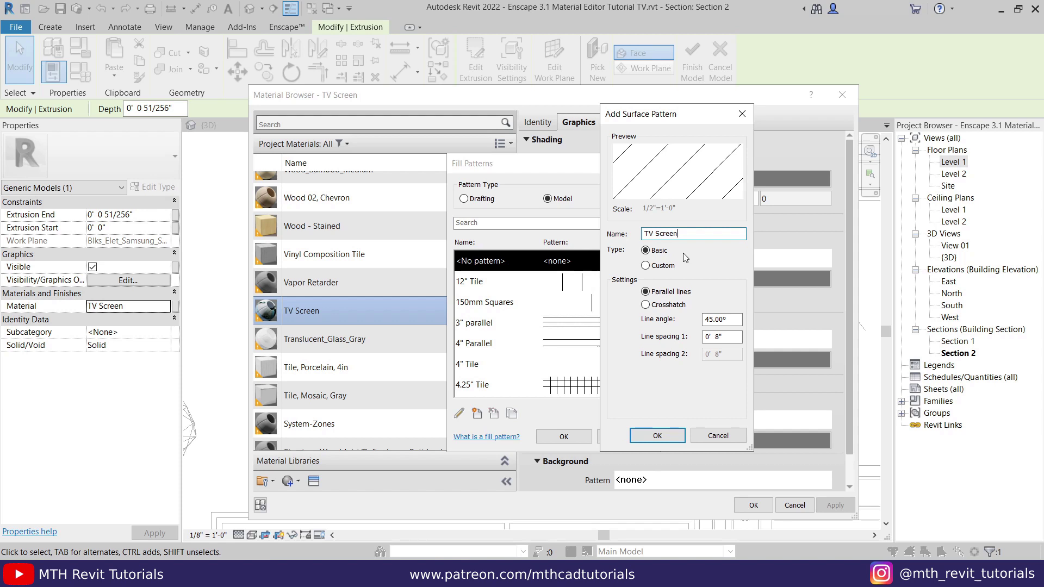
{"action": "left_click", "coordinate": [659, 306]}
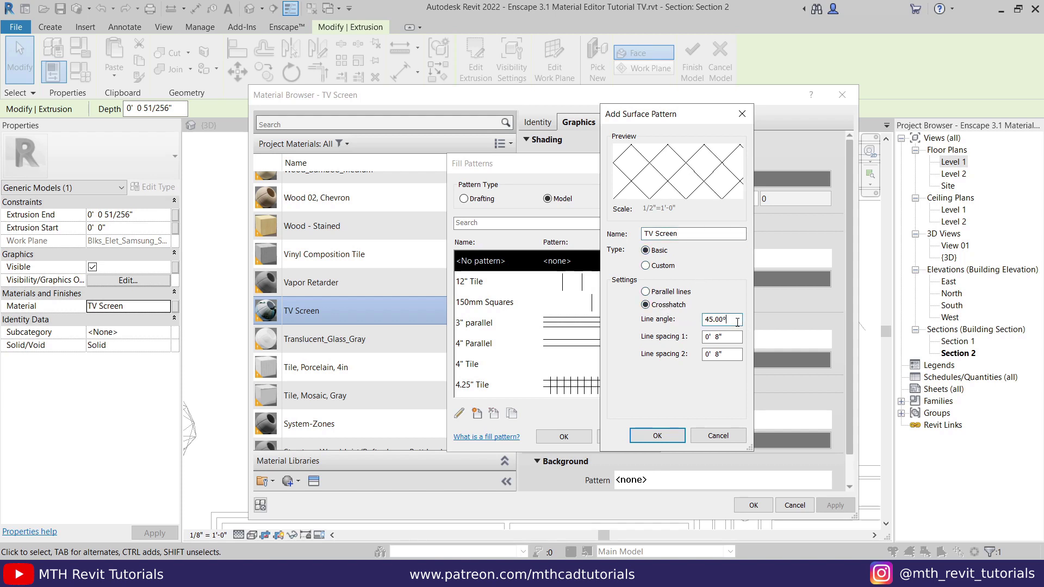
{"action": "left_click_drag", "start_coordinate": [737, 320], "coordinate": [689, 323]}
{"action": "type", "text": "0"}
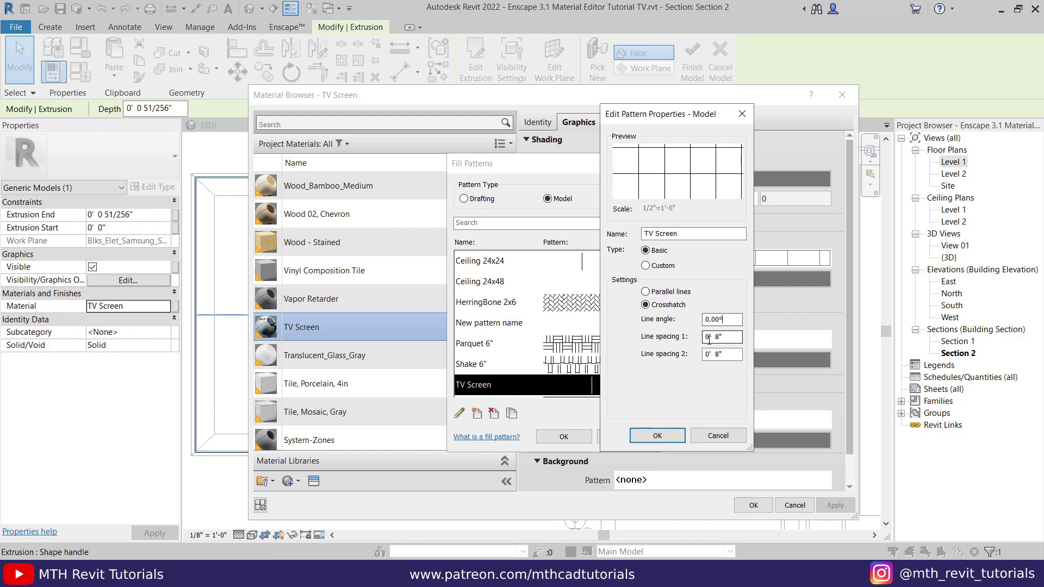
Step: Set the TV Screen pattern's line spacing 1 to 2' 6" and line spacing 2 to 4' 5", and apply it to the material
{"action": "left_click_drag", "start_coordinate": [709, 337], "coordinate": [692, 338]}
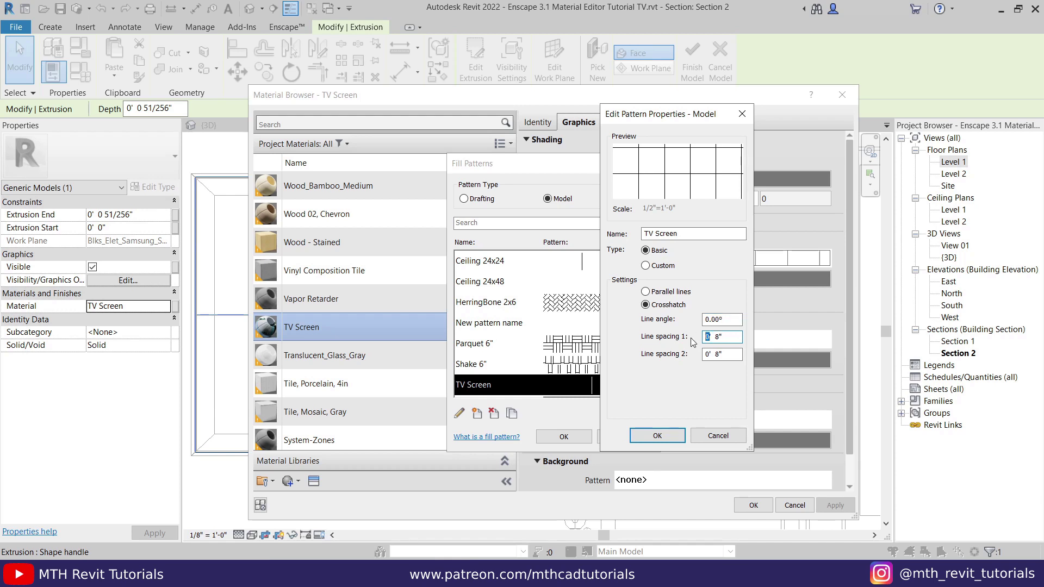
{"action": "type", "text": "2\""}
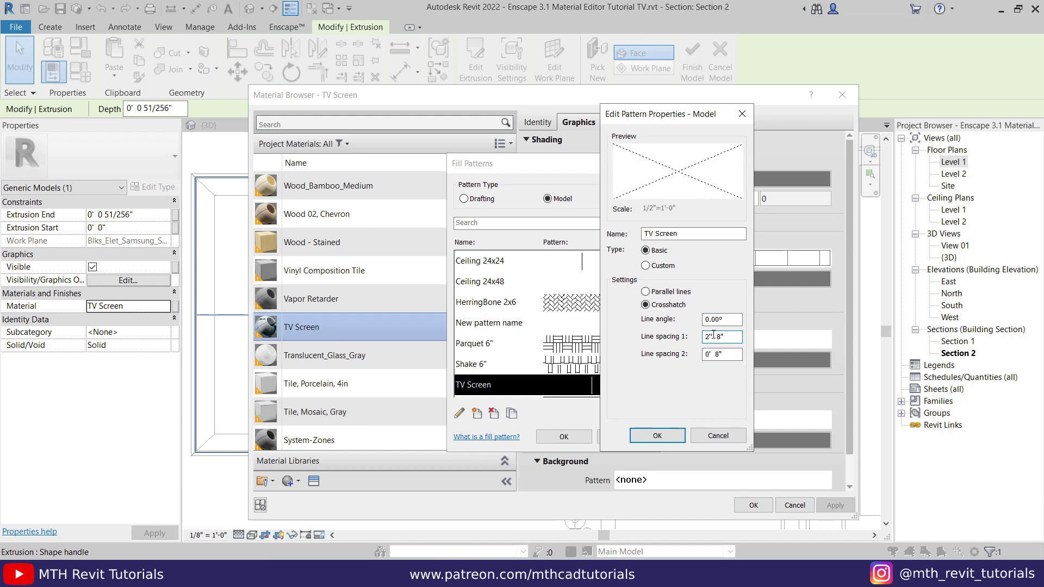
{"action": "key", "text": "BackSpace"}
{"action": "type", "text": "'"}
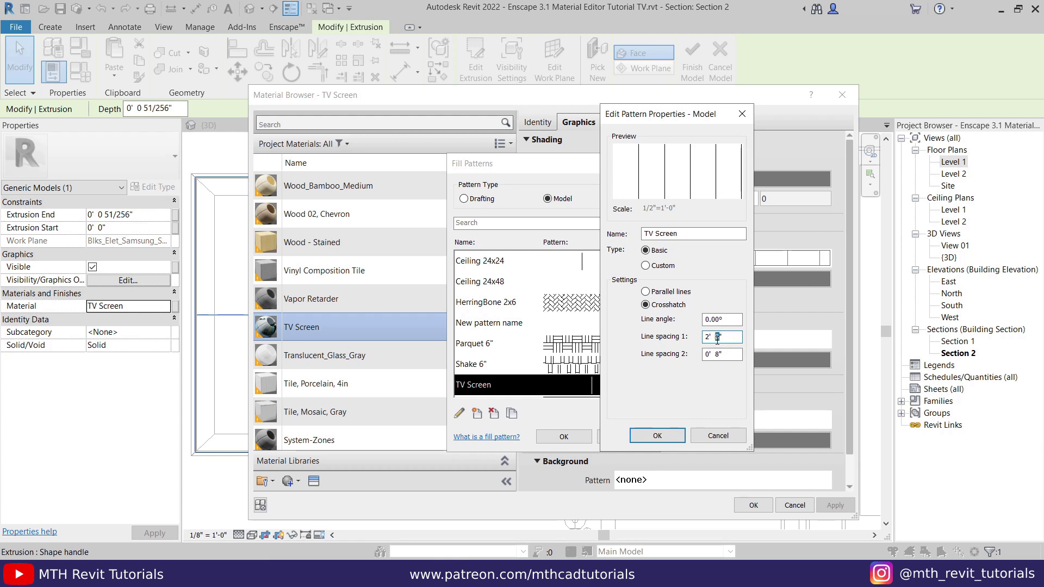
{"action": "left_click_drag", "start_coordinate": [709, 355], "coordinate": [701, 357]}
{"action": "type", "text": "4\""}
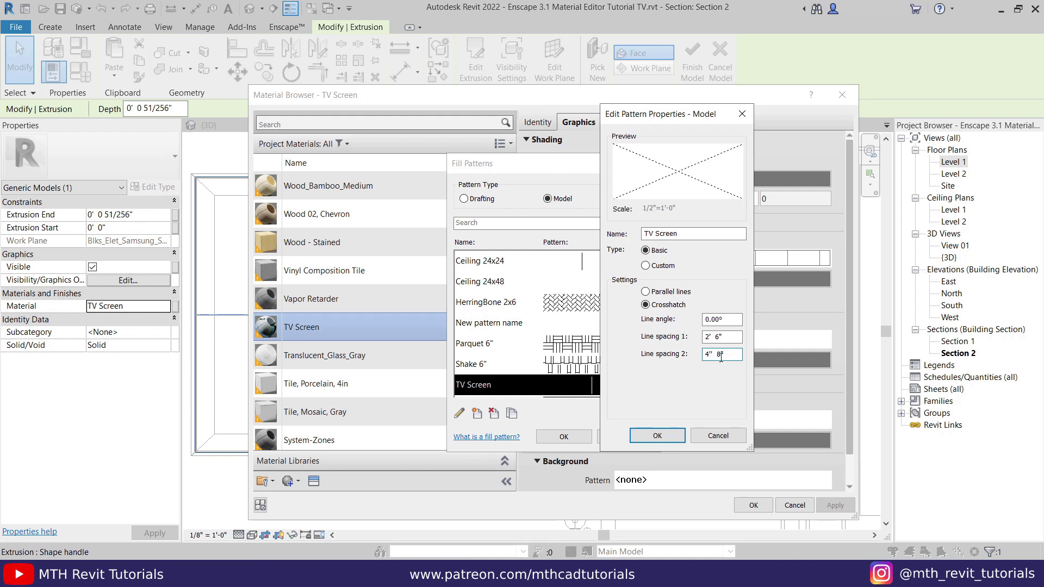
{"action": "key", "text": "Delete"}
{"action": "left_click", "coordinate": [654, 436]}
{"action": "left_click", "coordinate": [563, 437]}
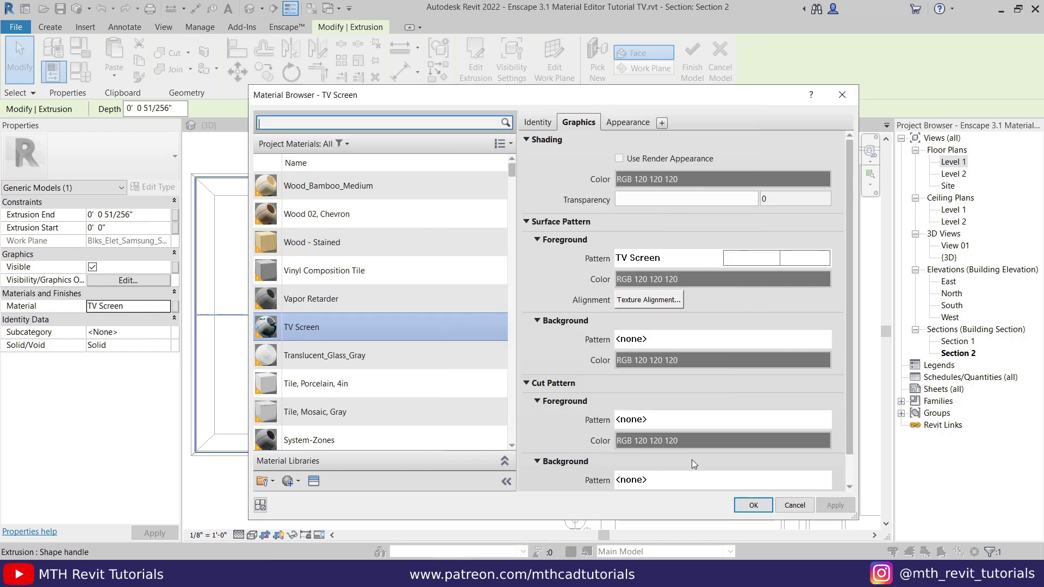
{"action": "left_click", "coordinate": [751, 505]}
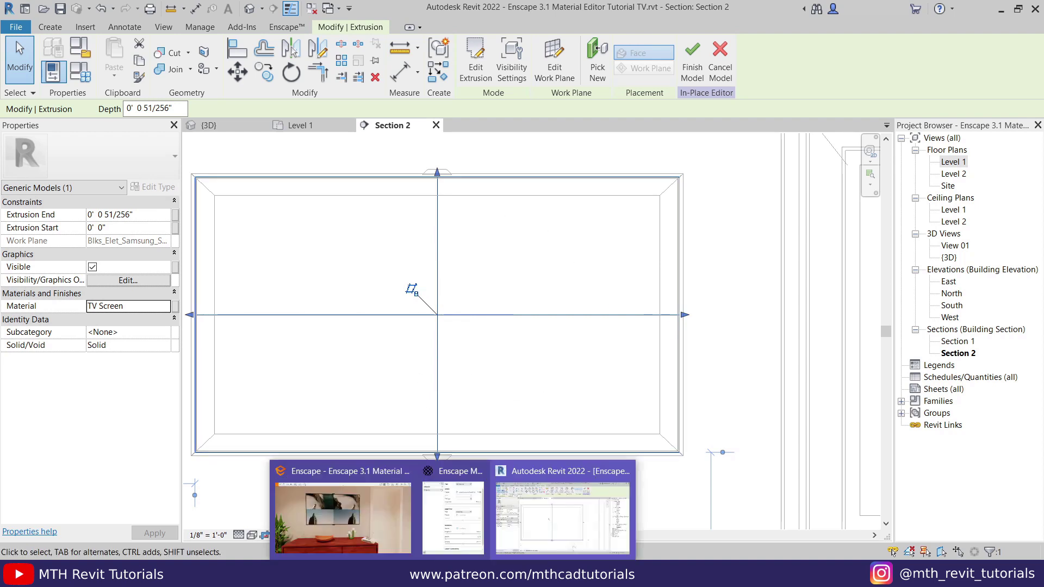
Step: Check the TV in the Enscape window, and back in Revit align the vertical pattern line to the screen extrusion's right edge
{"action": "left_click", "coordinate": [347, 525]}
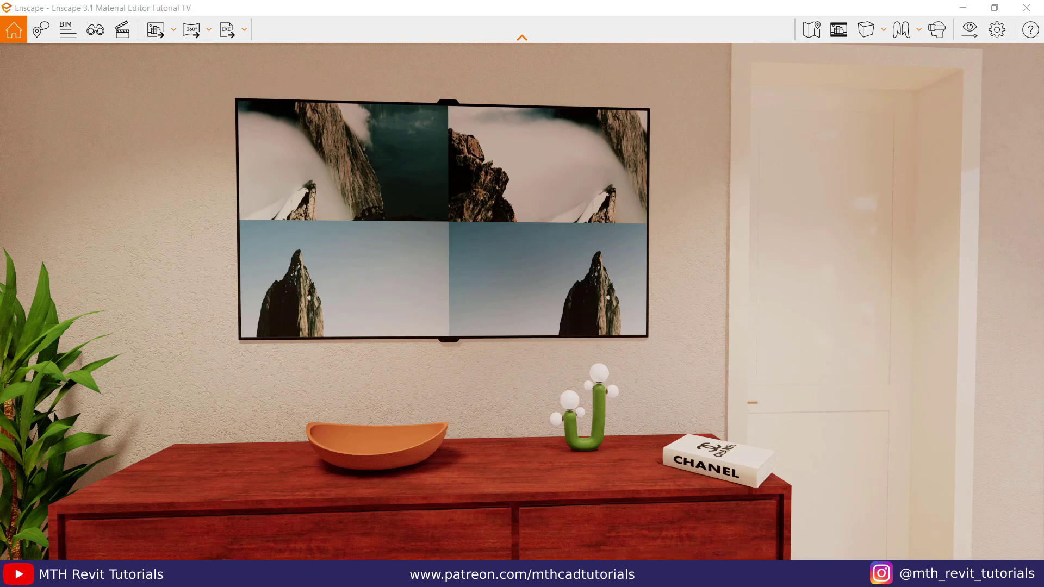
{"action": "left_click", "coordinate": [564, 508]}
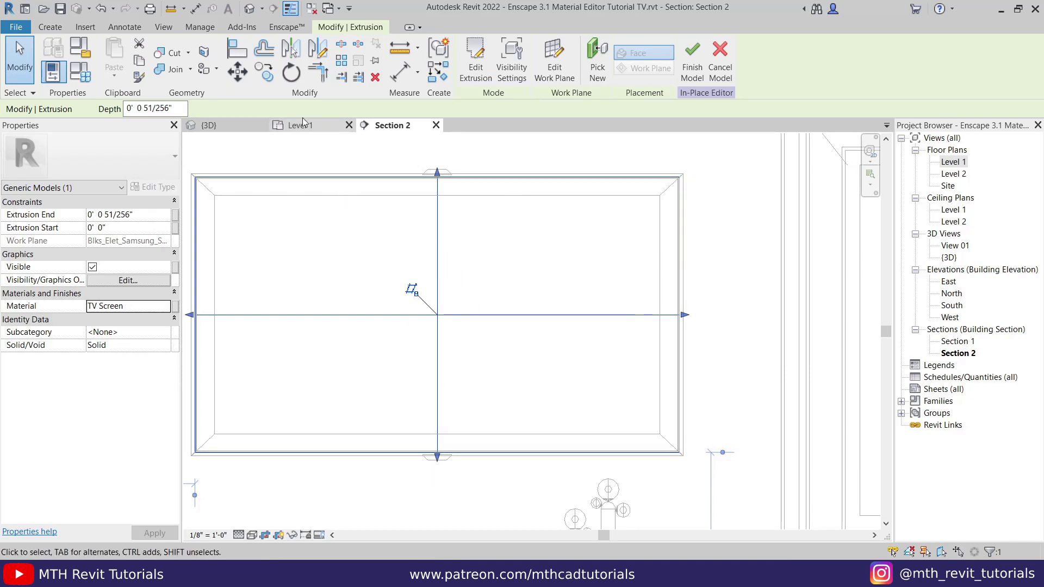
{"action": "left_click", "coordinate": [242, 57]}
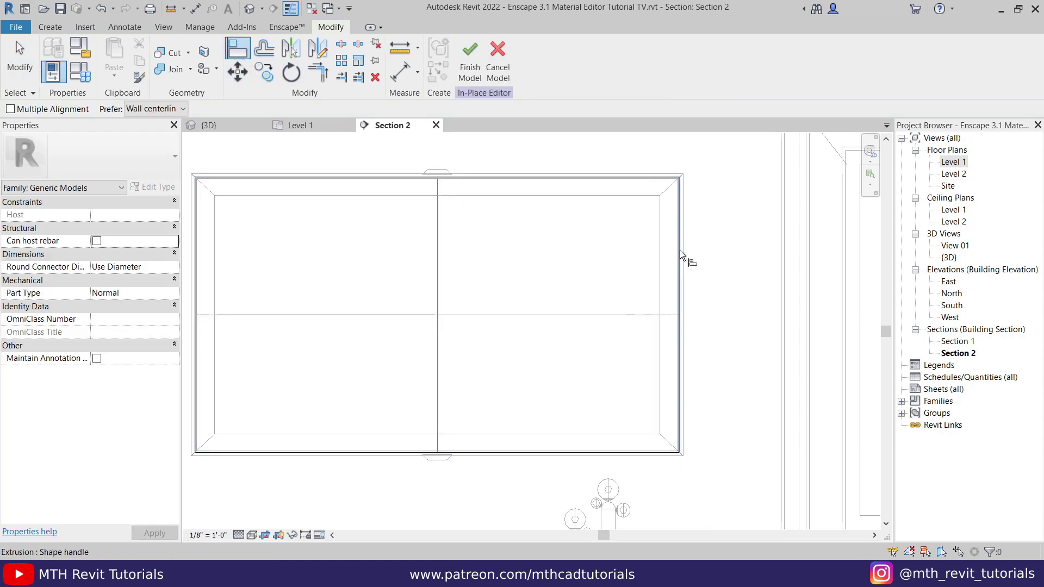
{"action": "left_click", "coordinate": [680, 251]}
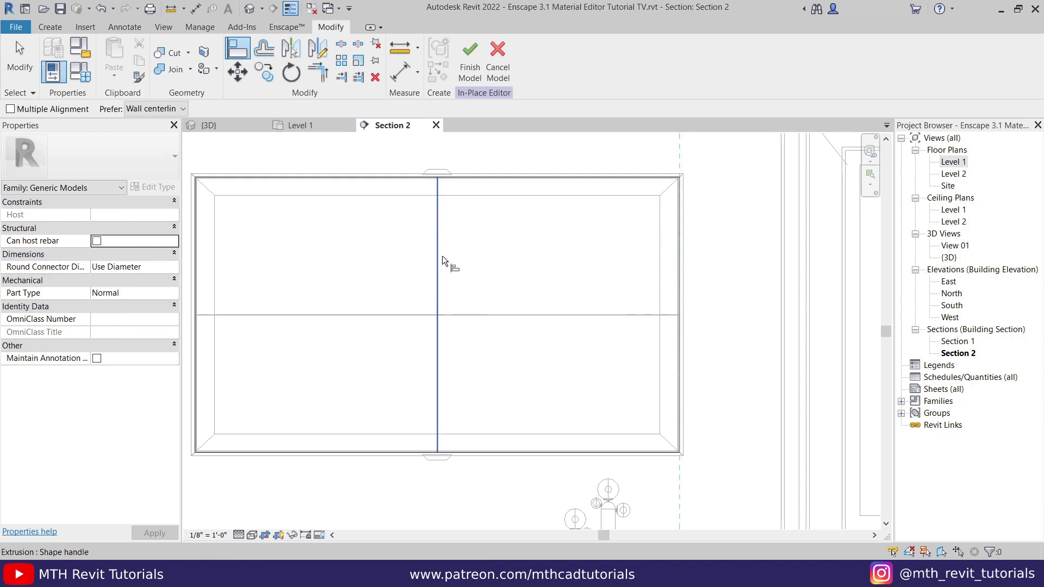
{"action": "left_click", "coordinate": [442, 234]}
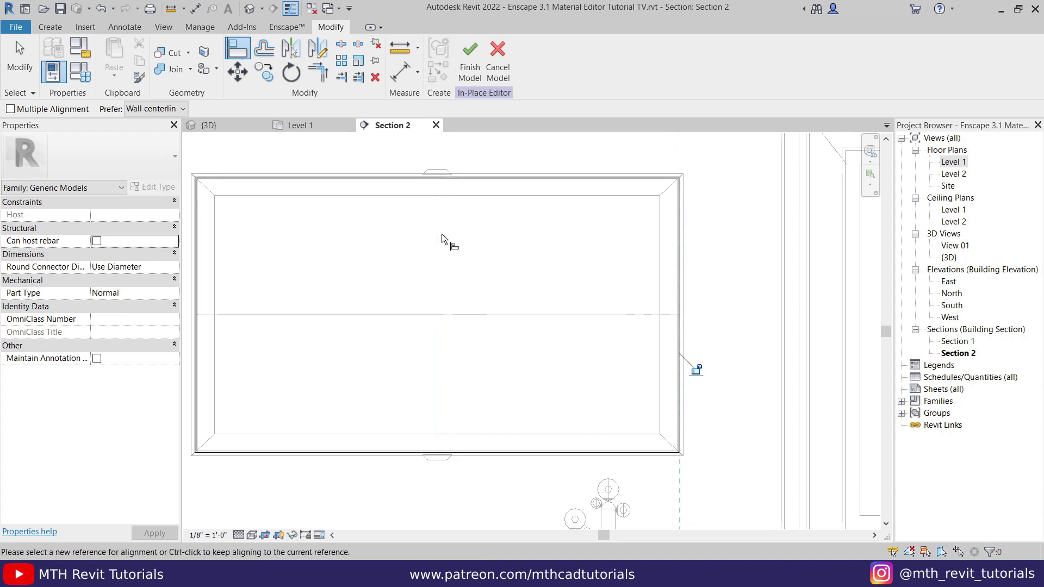
Step: Align the horizontal pattern line to the screen extrusion's bottom edge and exit the Align command
{"action": "middle_click_drag", "start_coordinate": [375, 363], "coordinate": [372, 303]}
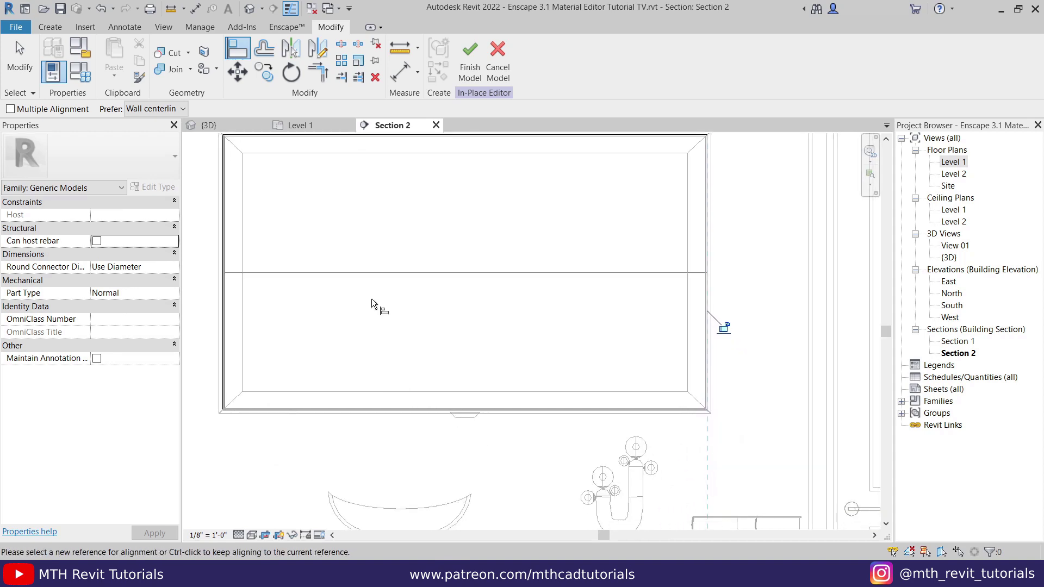
{"action": "left_click", "coordinate": [425, 411]}
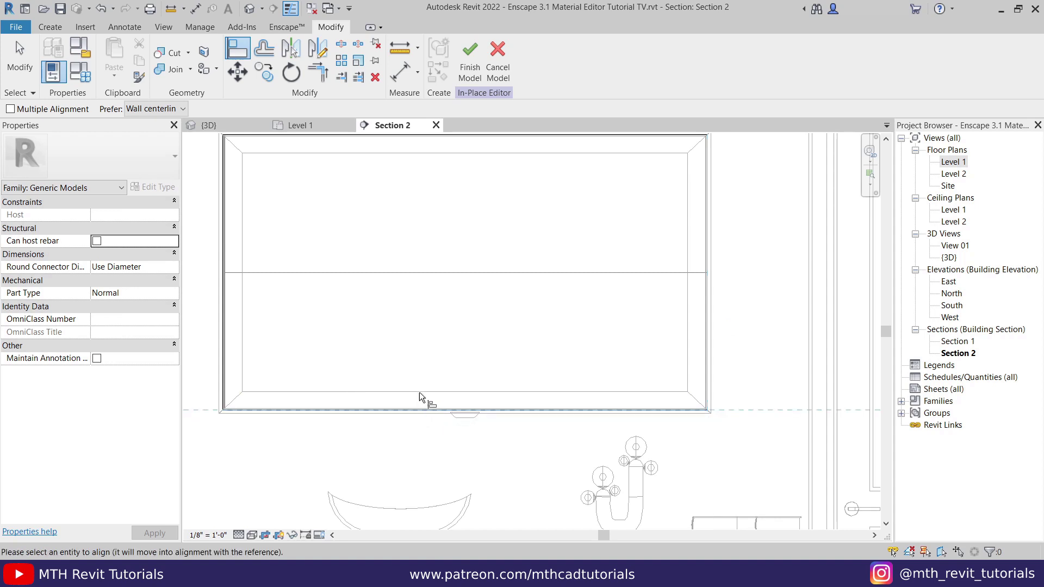
{"action": "left_click", "coordinate": [413, 273]}
{"action": "right_click", "coordinate": [413, 275]}
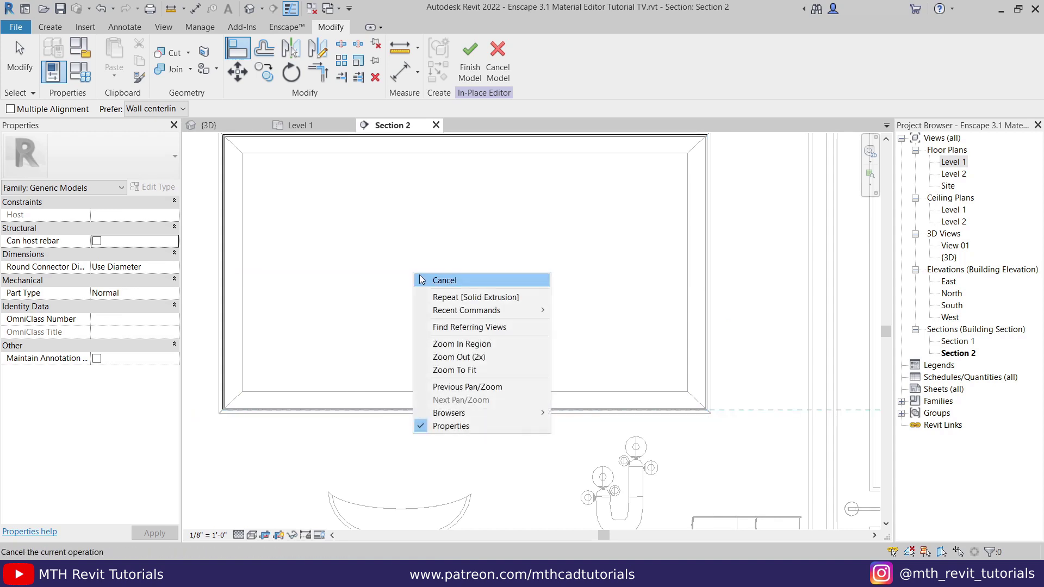
{"action": "left_click", "coordinate": [433, 280]}
{"action": "right_click", "coordinate": [736, 245]}
{"action": "left_click", "coordinate": [758, 253]}
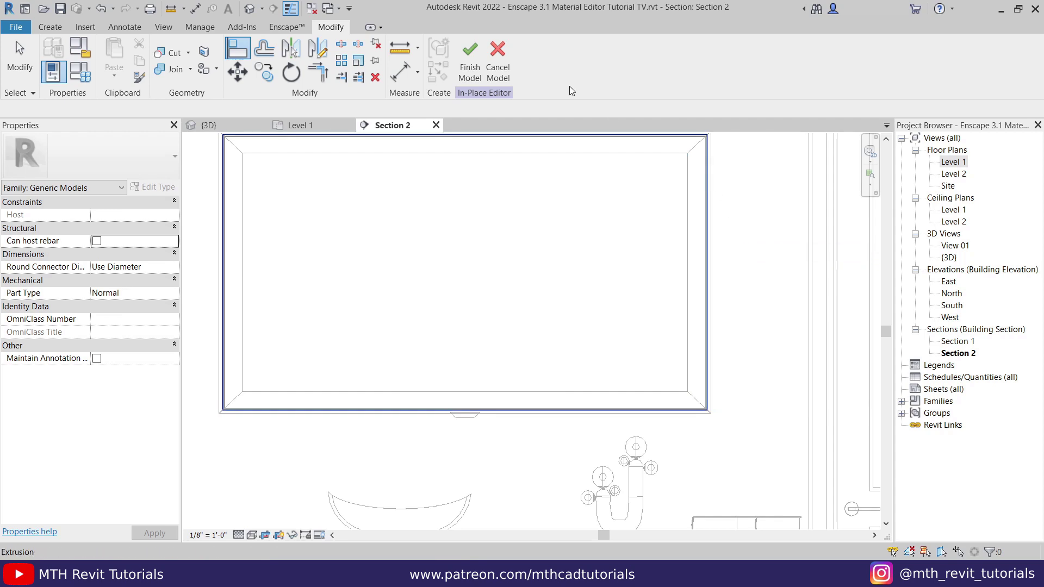
Step: Finish the in-place TV screen model and resume Enscape's live updates
{"action": "left_click", "coordinate": [471, 67]}
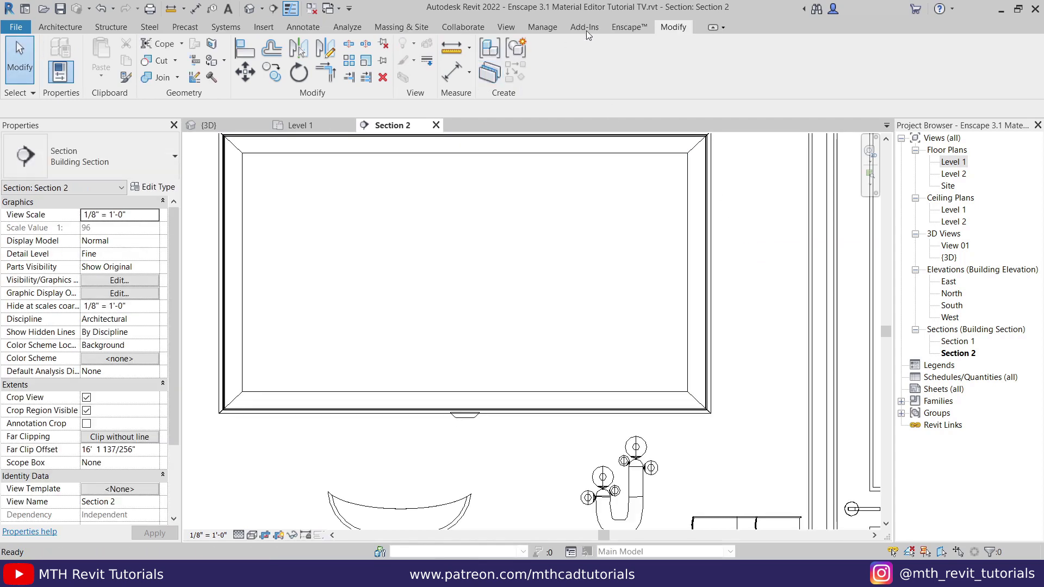
{"action": "left_click", "coordinate": [626, 28]}
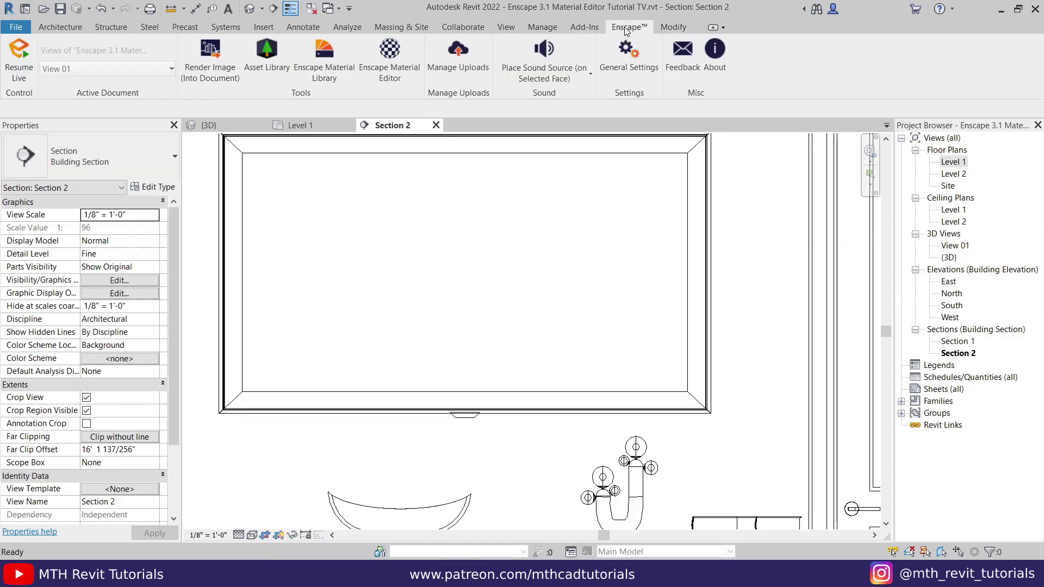
{"action": "left_click", "coordinate": [3, 78]}
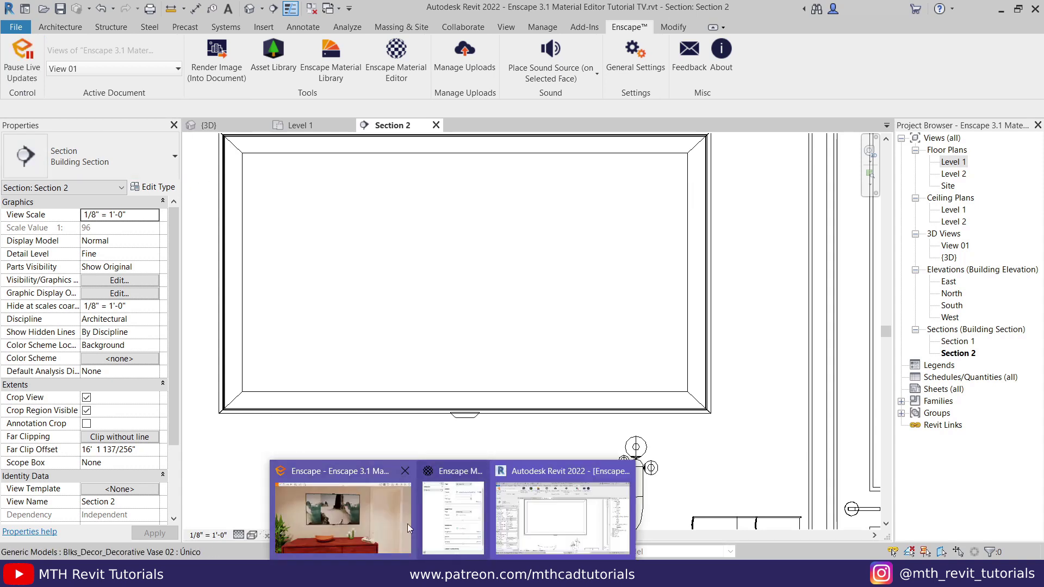
Step: Switch to the Enscape window and examine how the video texture fits the TV screen from a closer viewpoint
{"action": "left_click", "coordinate": [370, 510]}
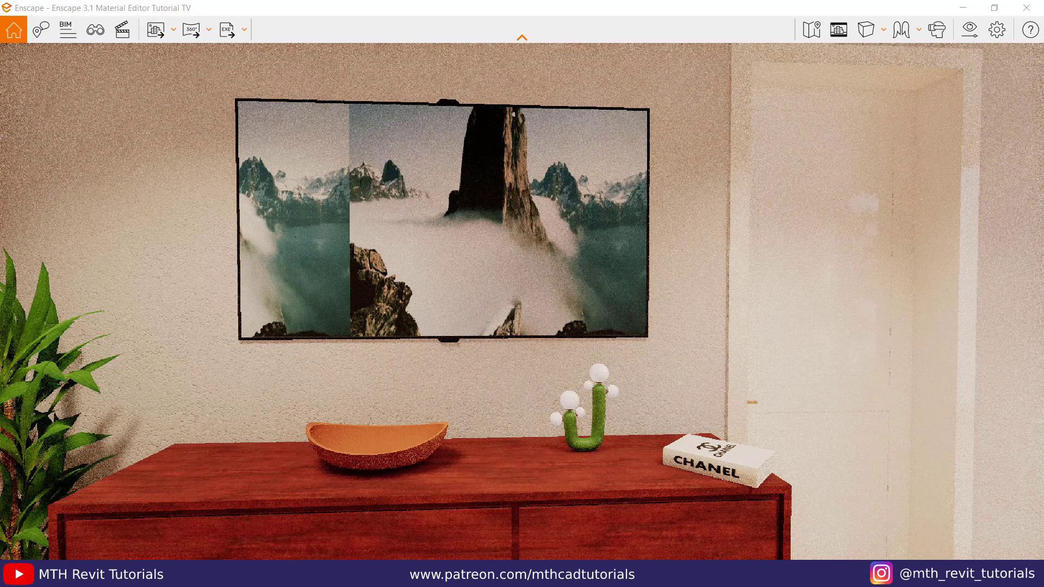
{"action": "left_click_drag", "start_coordinate": [466, 289], "coordinate": [348, 208]}
{"action": "key", "text": "s"}
{"action": "key", "text": "d"}
{"action": "key", "text": "w"}
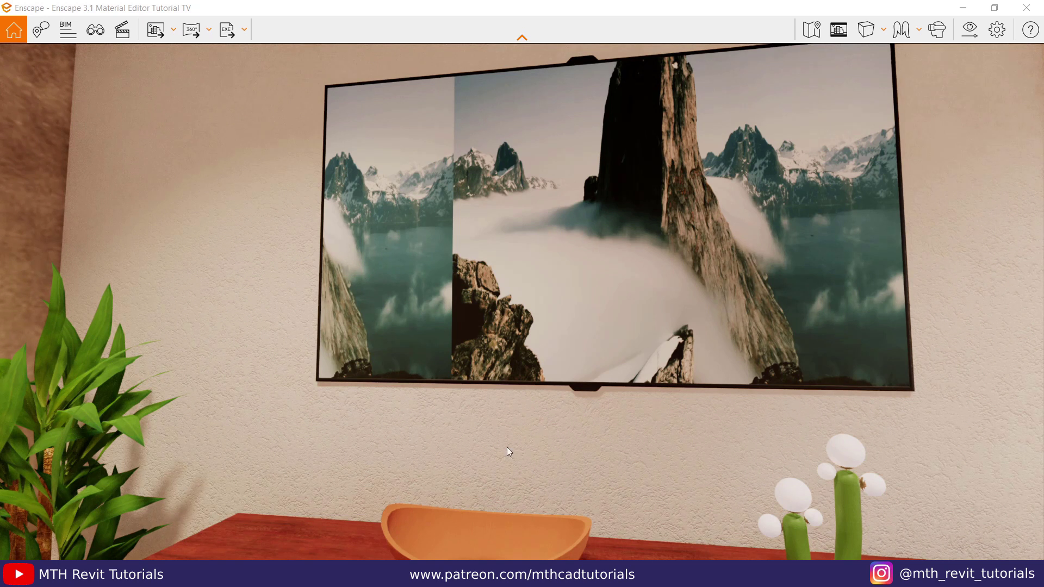
Step: Open the TV Screen material's video texture in the Enscape Material Editor and set its width to 1.5 m and height to 0.9 m
{"action": "mouse_move", "coordinate": [453, 575]}
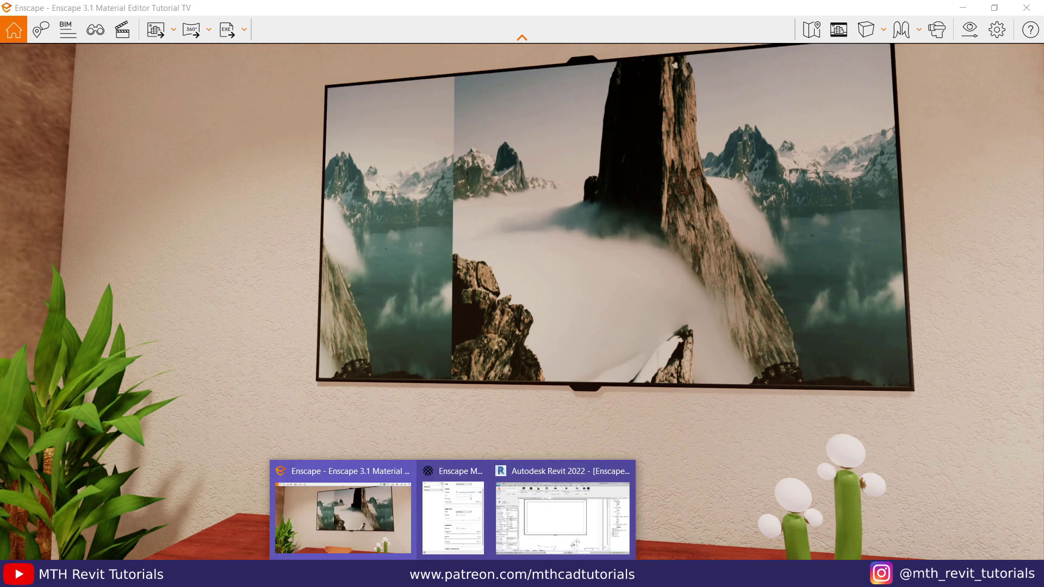
{"action": "left_click", "coordinate": [428, 519]}
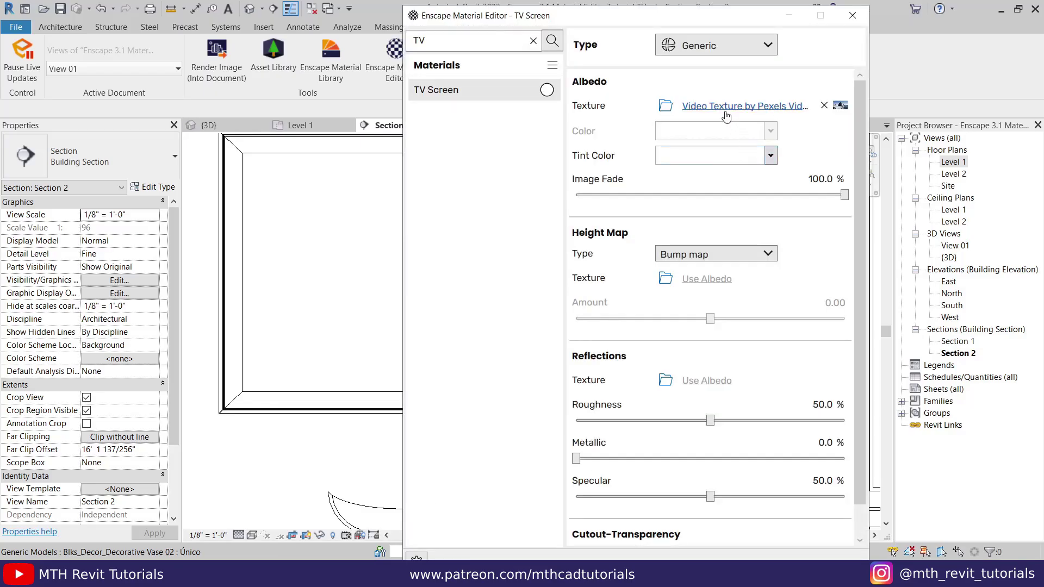
{"action": "left_click", "coordinate": [727, 116]}
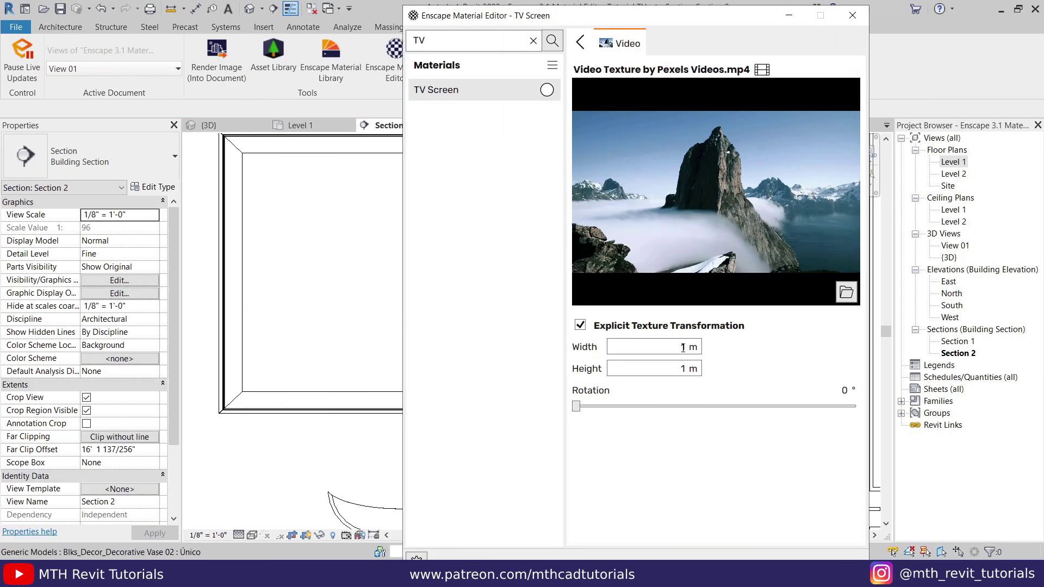
{"action": "double_click", "coordinate": [683, 348]}
{"action": "type", "text": ".5"}
{"action": "double_click", "coordinate": [686, 369]}
{"action": "type", "text": "0.9"}
{"action": "key", "text": "Return"}
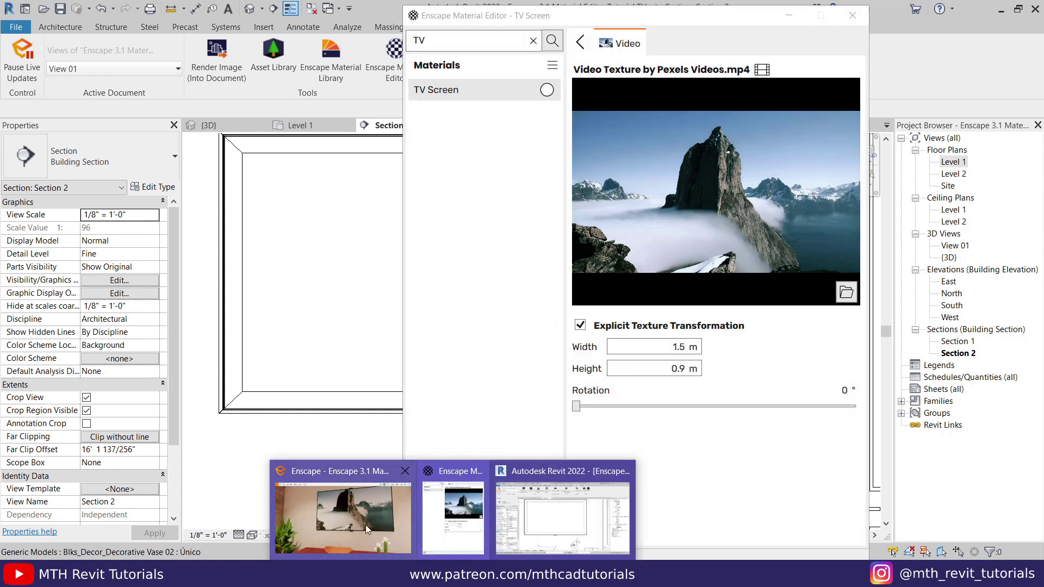
Step: Inspect the resized video texture on the TV in the Enscape window from several distances and angles
{"action": "left_click", "coordinate": [365, 524]}
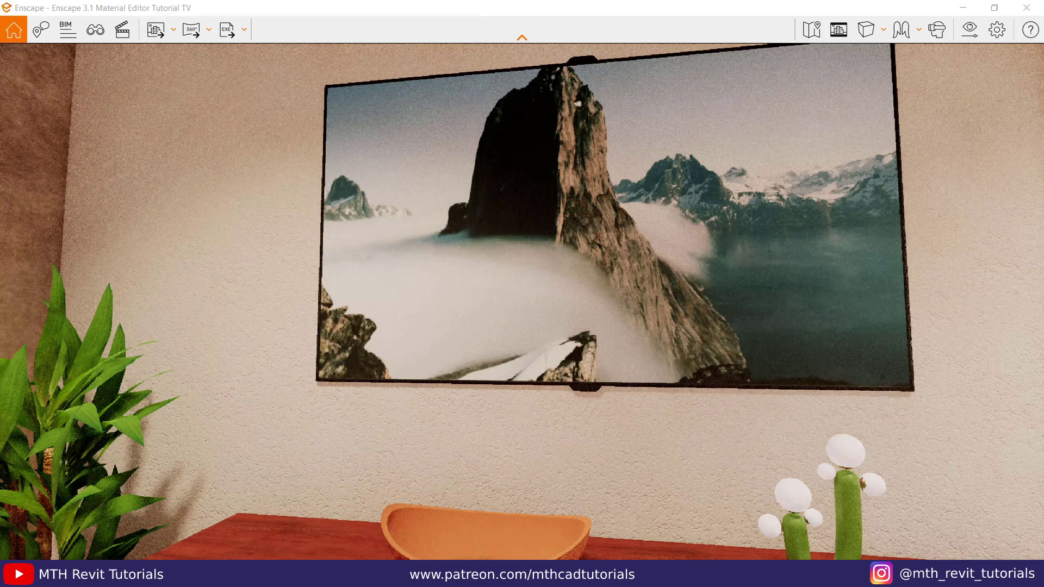
{"action": "mouse_move", "coordinate": [557, 190]}
{"action": "left_mouse_down"}
{"action": "mouse_move", "coordinate": [550, 245]}
{"action": "mouse_move", "coordinate": [562, 188]}
{"action": "mouse_move", "coordinate": [558, 204]}
{"action": "left_mouse_up"}
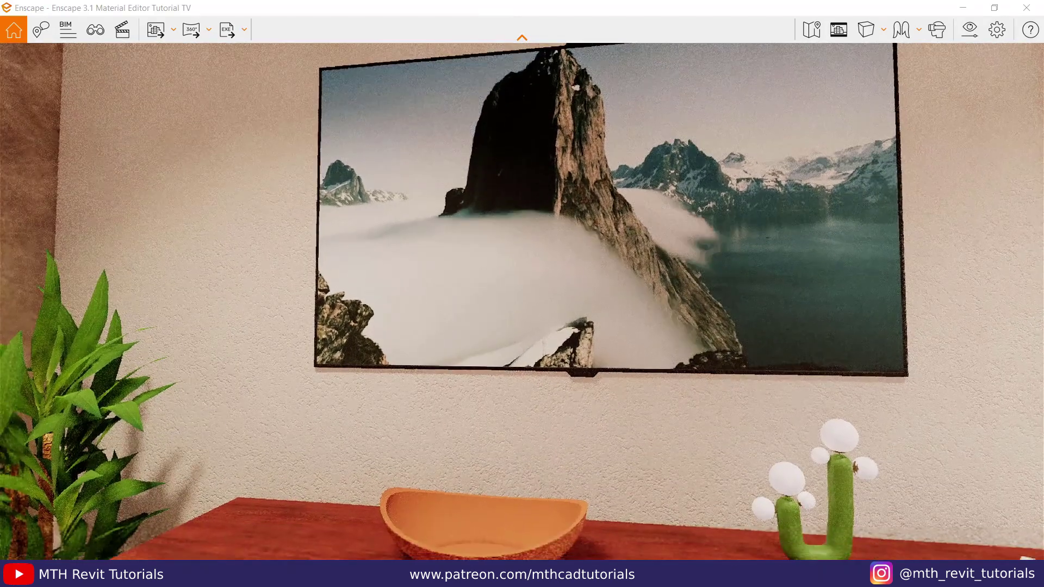
{"action": "left_click_drag", "start_coordinate": [549, 293], "coordinate": [547, 288]}
{"action": "scroll", "coordinate": [548, 288], "scroll_direction": "down", "scroll_amount": 5}
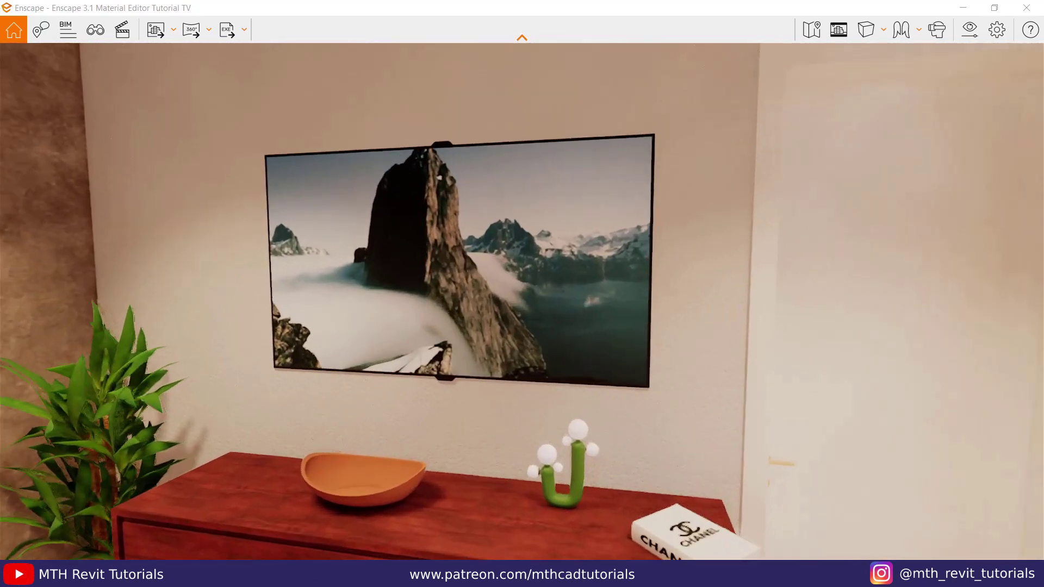
{"action": "key", "text": "w"}
{"action": "left_click_drag", "start_coordinate": [547, 288], "coordinate": [533, 268]}
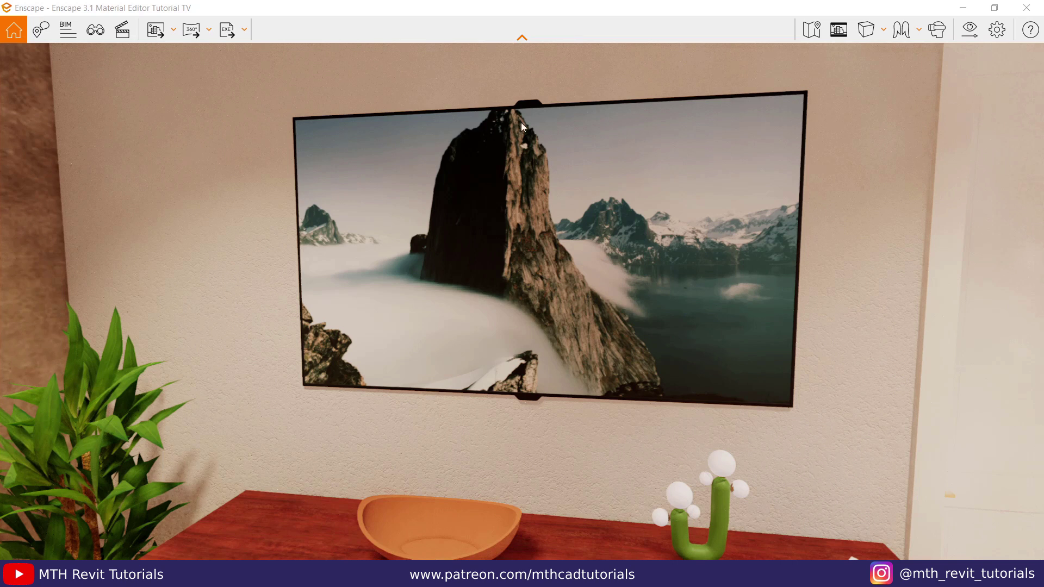
Step: Return to Revit, pause Enscape's live updates and open the TV screen model for in-place editing
{"action": "mouse_move", "coordinate": [453, 576]}
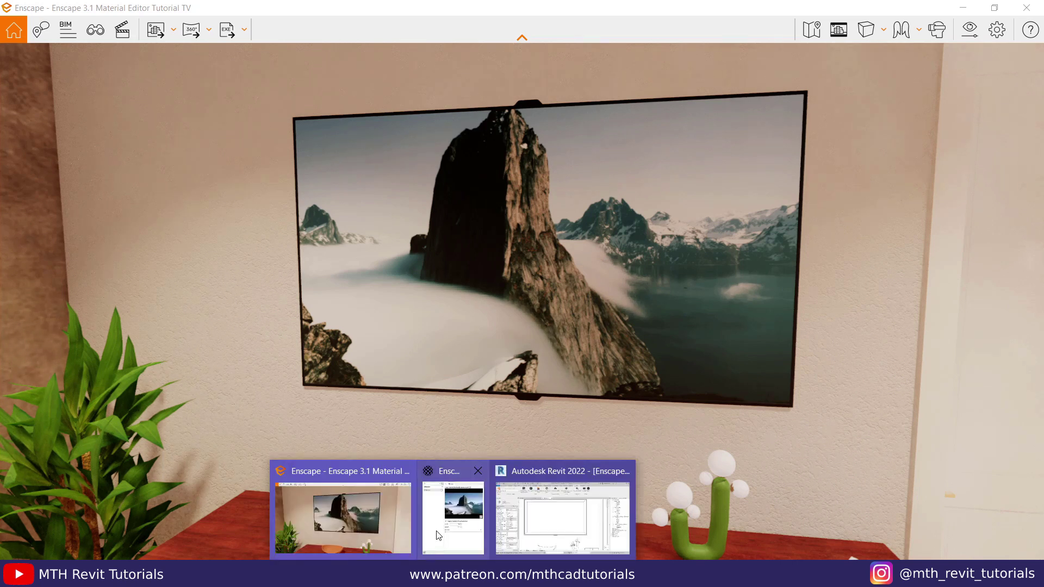
{"action": "left_click", "coordinate": [438, 534]}
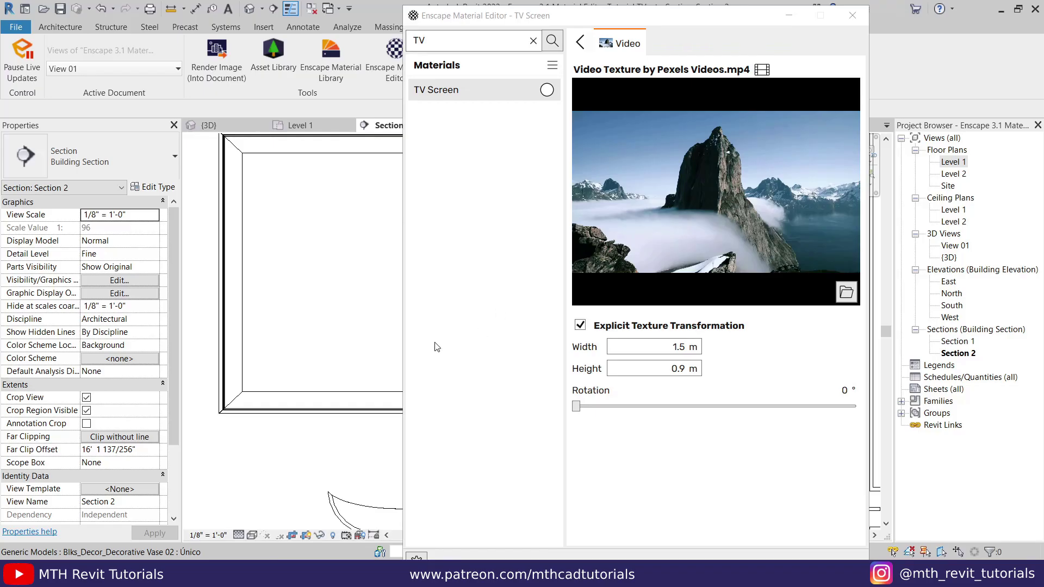
{"action": "left_click", "coordinate": [783, 21]}
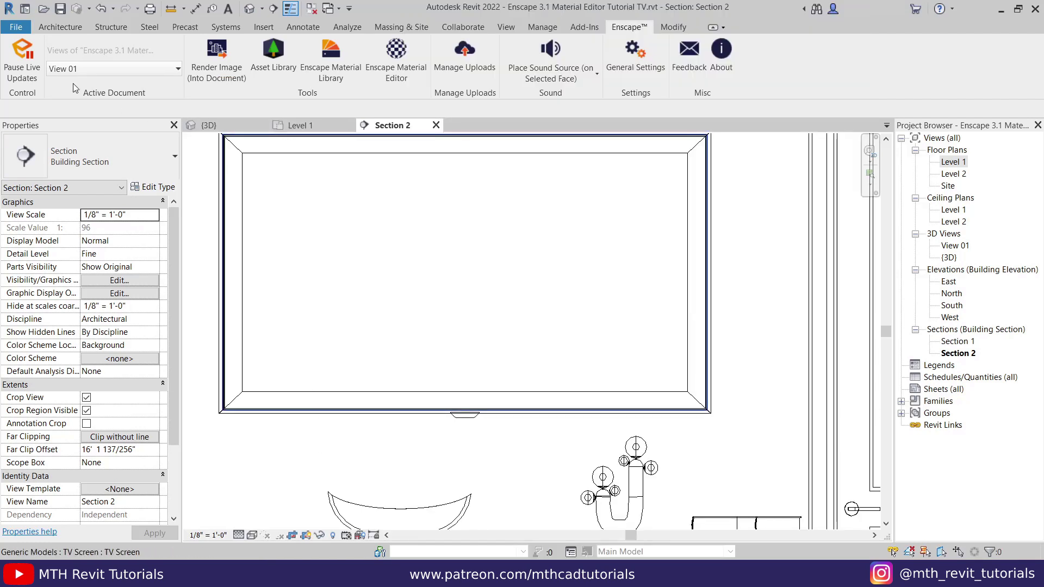
{"action": "left_click", "coordinate": [27, 65]}
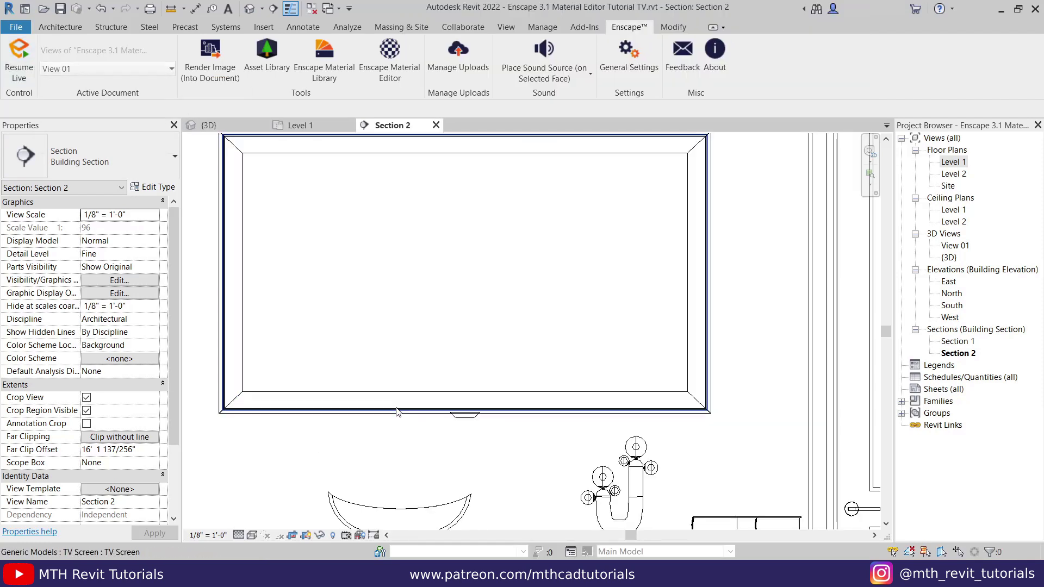
{"action": "left_click", "coordinate": [224, 272]}
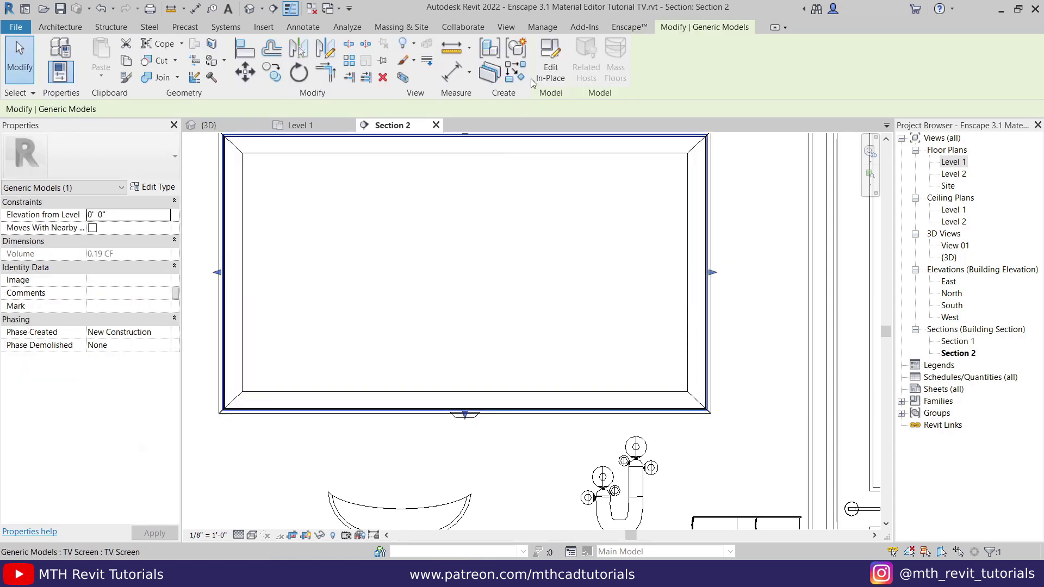
{"action": "left_click", "coordinate": [550, 79]}
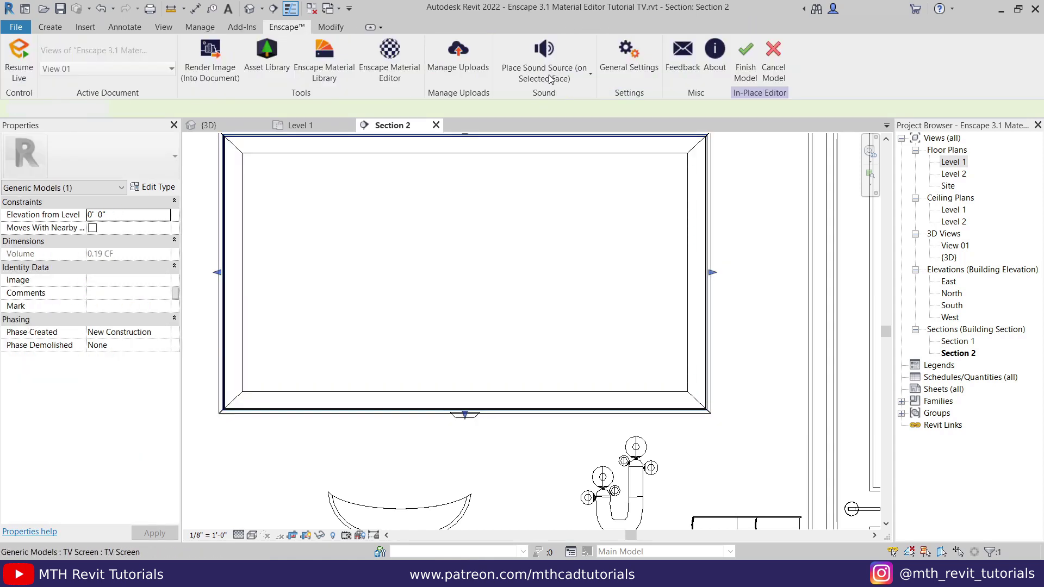
Step: Stretch the lower edge of the TV Screen extrusion down to the underside of the TV's small bottom bracket
{"action": "scroll", "coordinate": [526, 454], "scroll_direction": "up", "scroll_amount": 1}
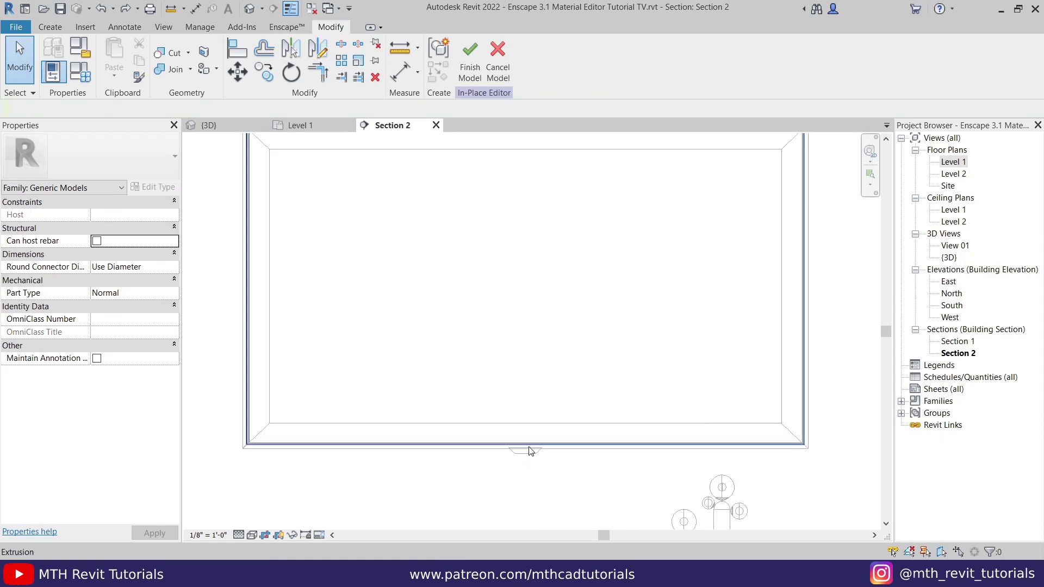
{"action": "scroll", "coordinate": [530, 450], "scroll_direction": "up", "scroll_amount": 2}
{"action": "left_click", "coordinate": [522, 449]}
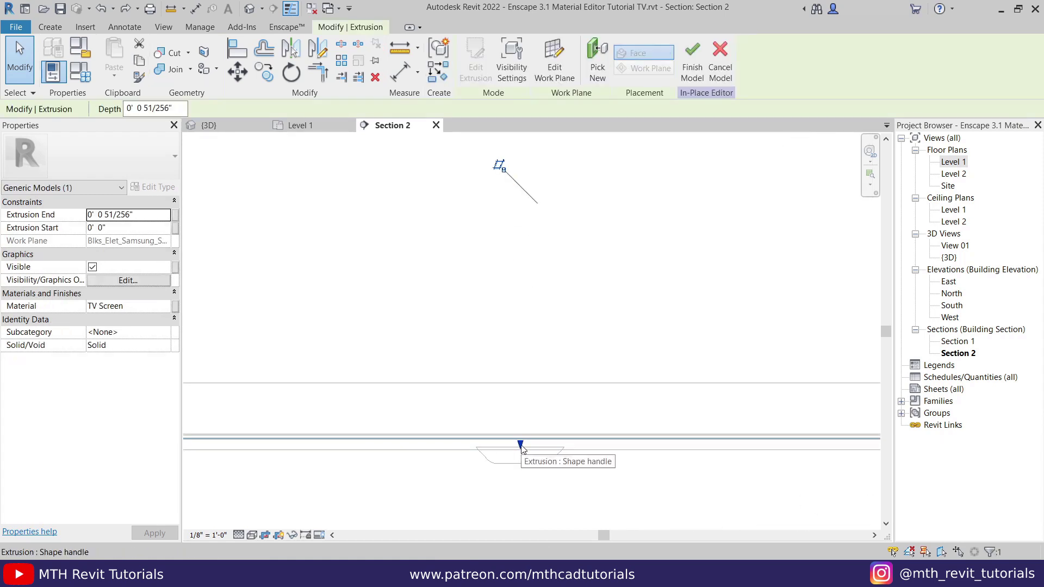
{"action": "left_click_drag", "start_coordinate": [521, 446], "coordinate": [521, 468]}
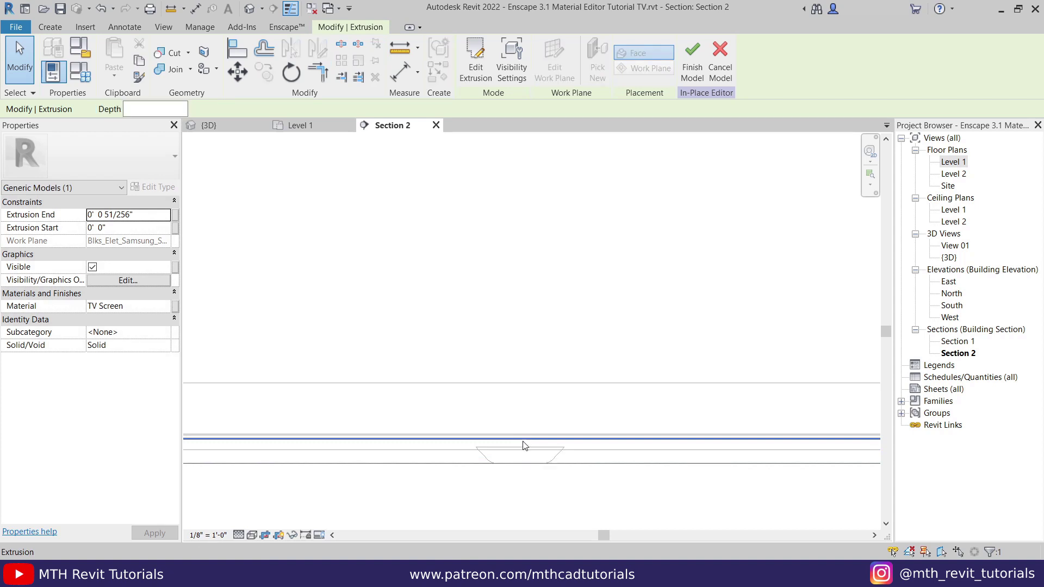
Step: Try to move the TV screen extrusion straight down by 2 inches
{"action": "key", "text": "m"}
{"action": "key", "text": "v"}
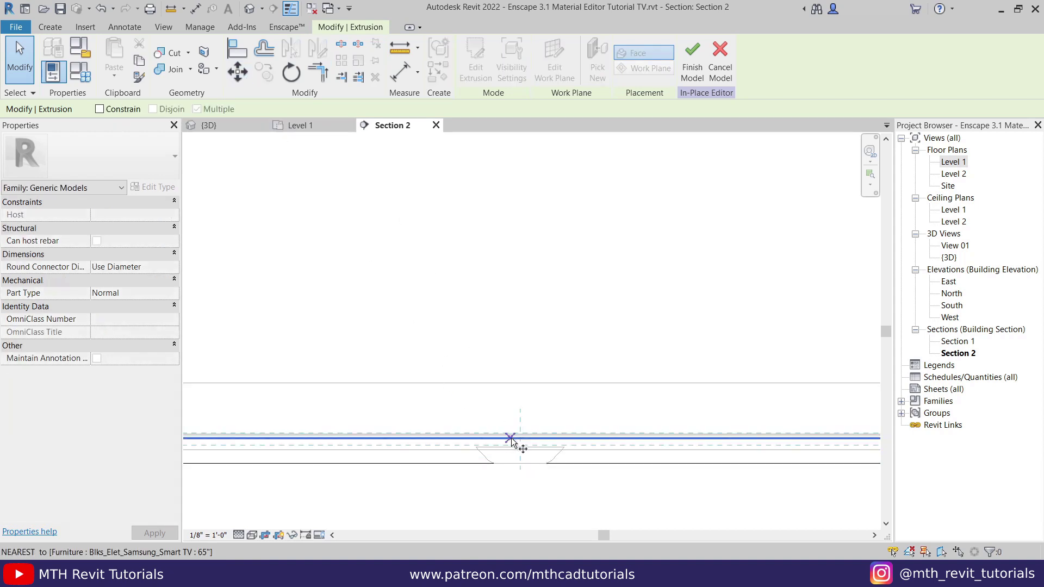
{"action": "left_click", "coordinate": [521, 439]}
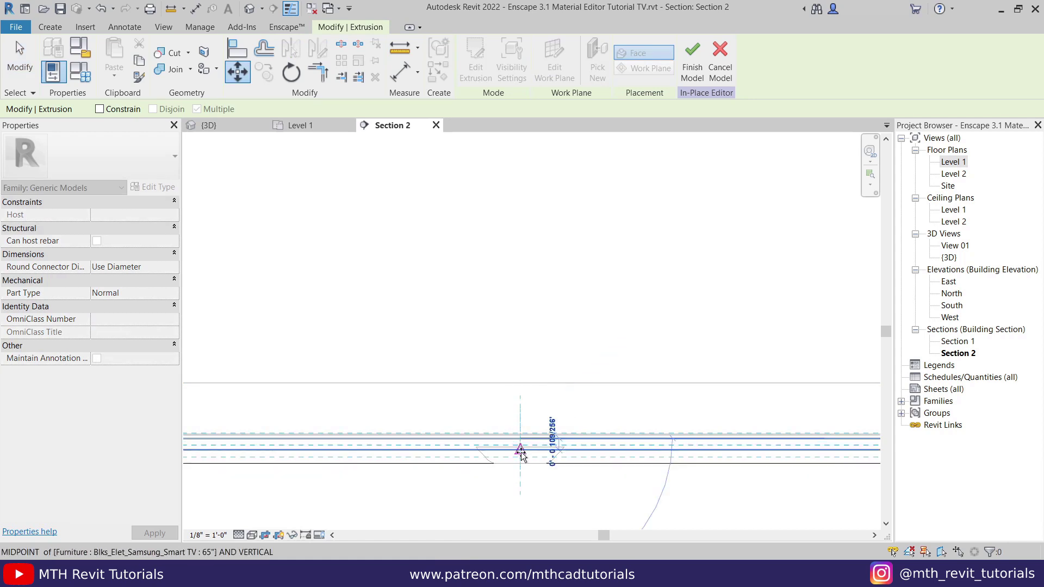
{"action": "type", "text": "0 1"}
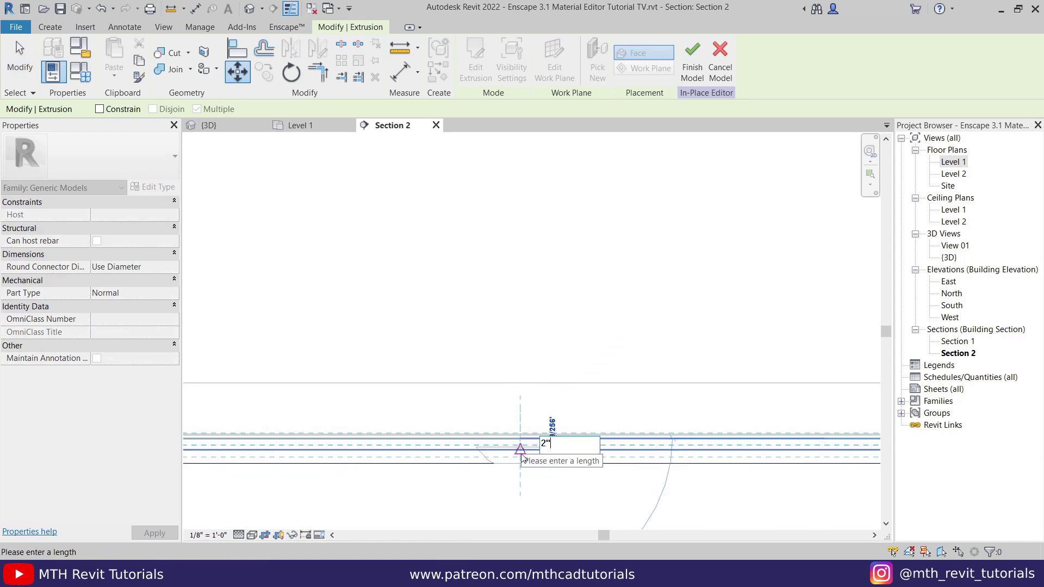
{"action": "key", "text": "Return"}
{"action": "key", "text": "Escape"}
{"action": "left_click", "coordinate": [522, 460]}
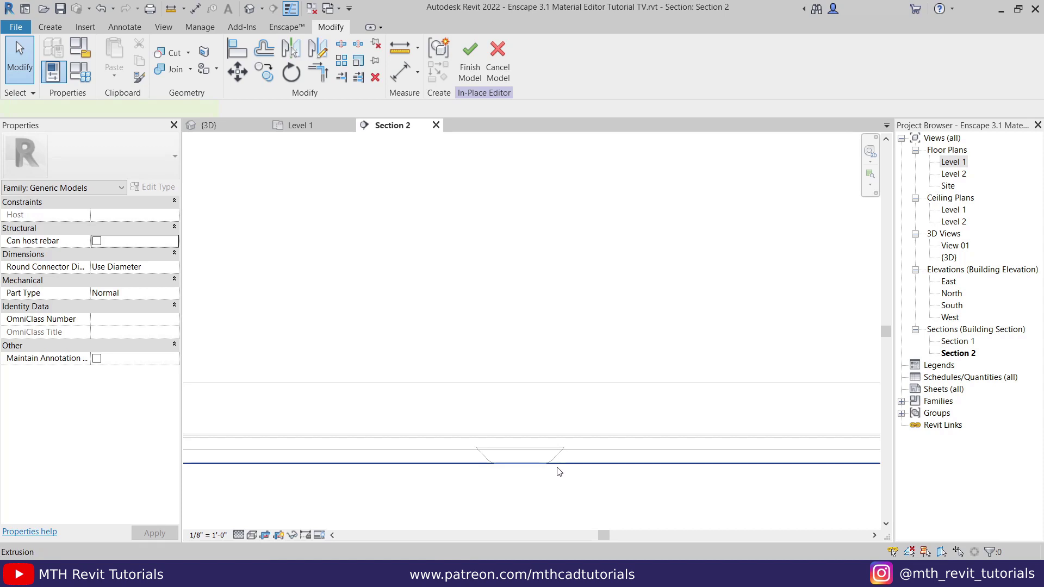
Step: Pull the TV Screen extrusion's lower edge up to the TV's inner frame line and finish the in-place model
{"action": "left_click", "coordinate": [559, 471]}
{"action": "left_click_drag", "start_coordinate": [521, 469], "coordinate": [534, 432]}
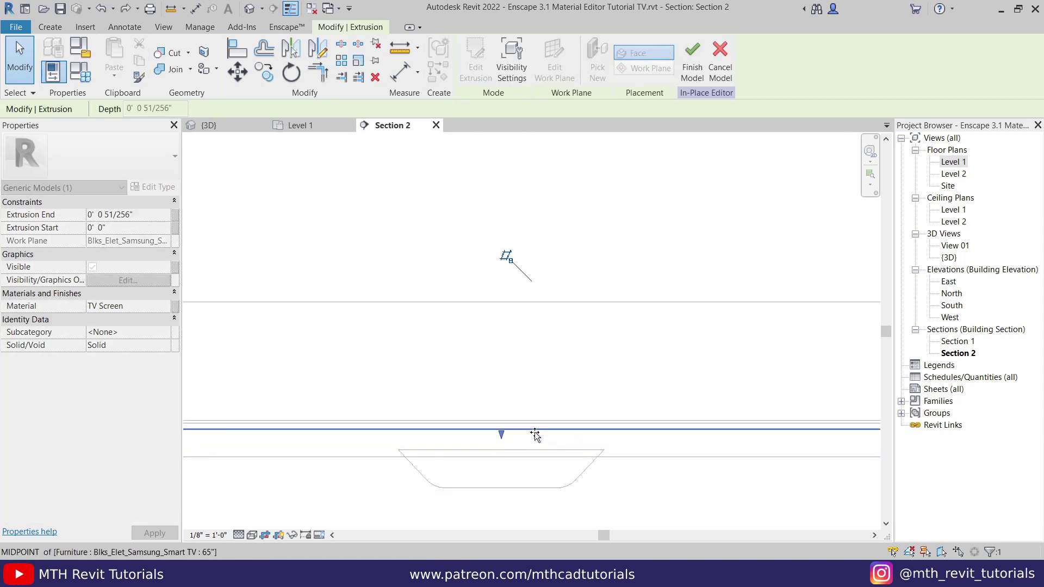
{"action": "key", "text": "Escape"}
{"action": "scroll", "coordinate": [495, 419], "scroll_direction": "down", "scroll_amount": 5}
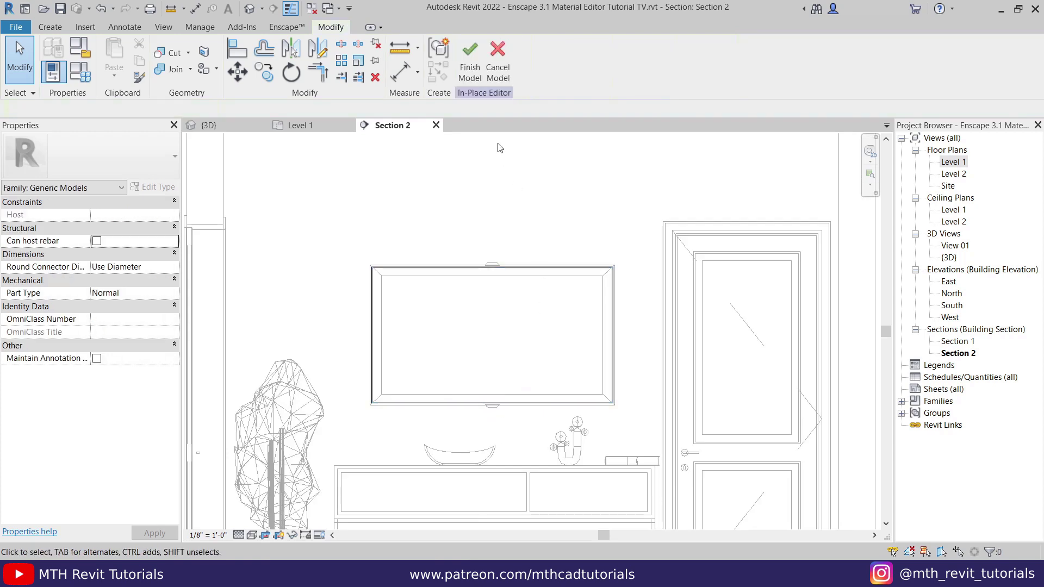
{"action": "left_click", "coordinate": [462, 69]}
Step: Resume Enscape's live updates and switch to the Enscape window
{"action": "left_click", "coordinate": [626, 28]}
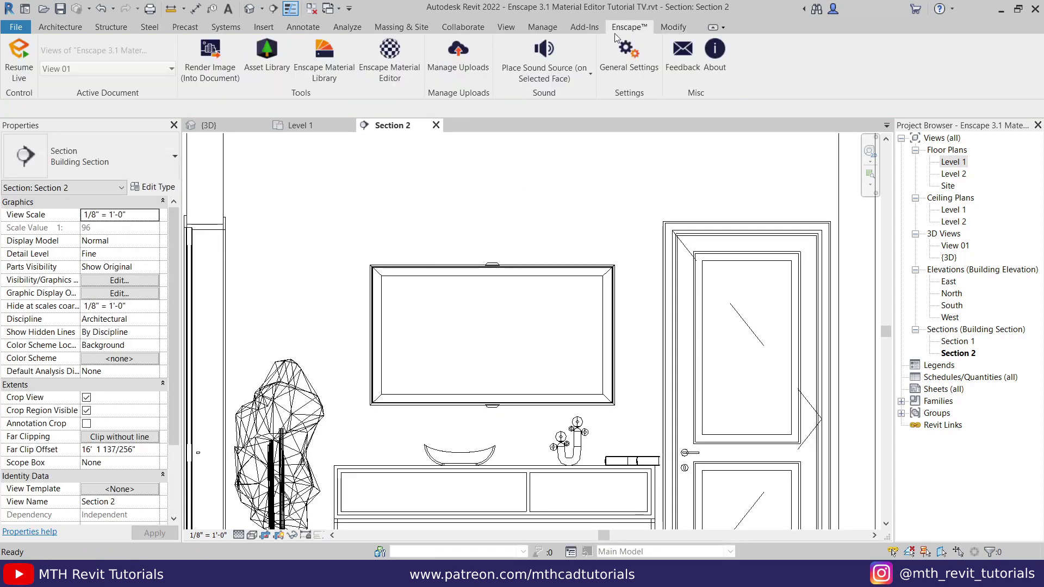
{"action": "left_click", "coordinate": [29, 73]}
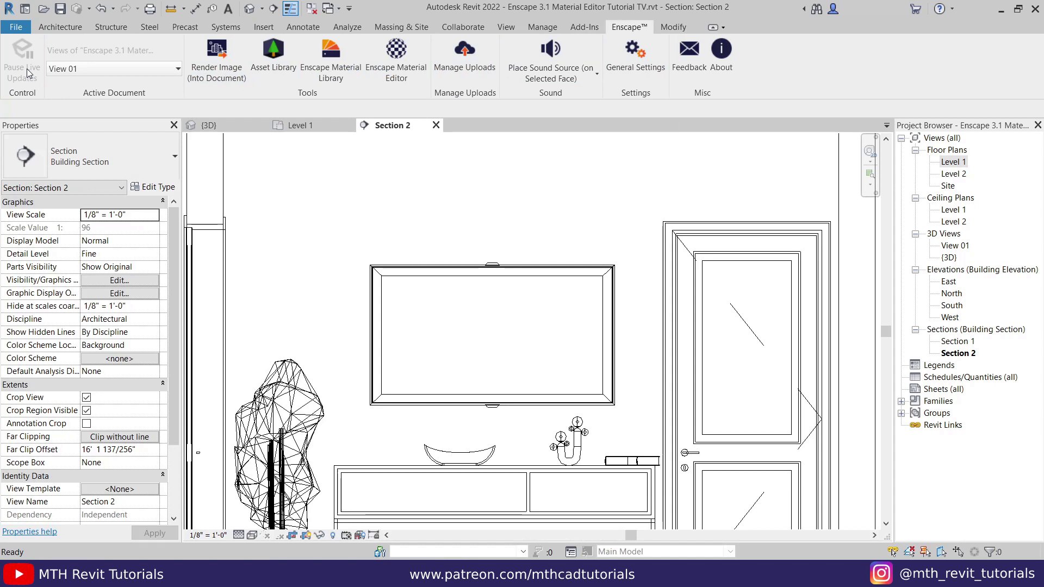
{"action": "mouse_move", "coordinate": [451, 577]}
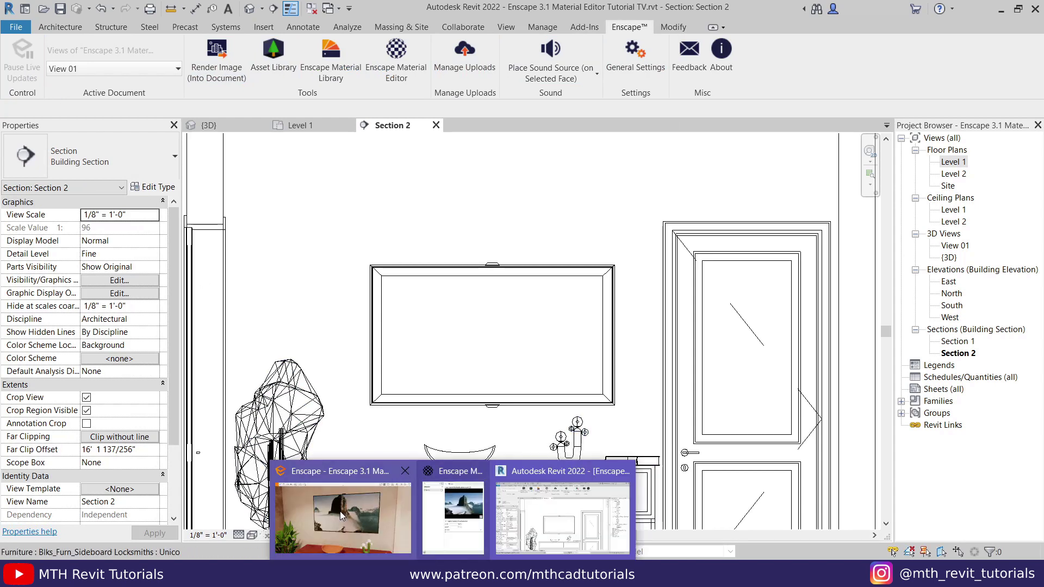
{"action": "left_click", "coordinate": [395, 527]}
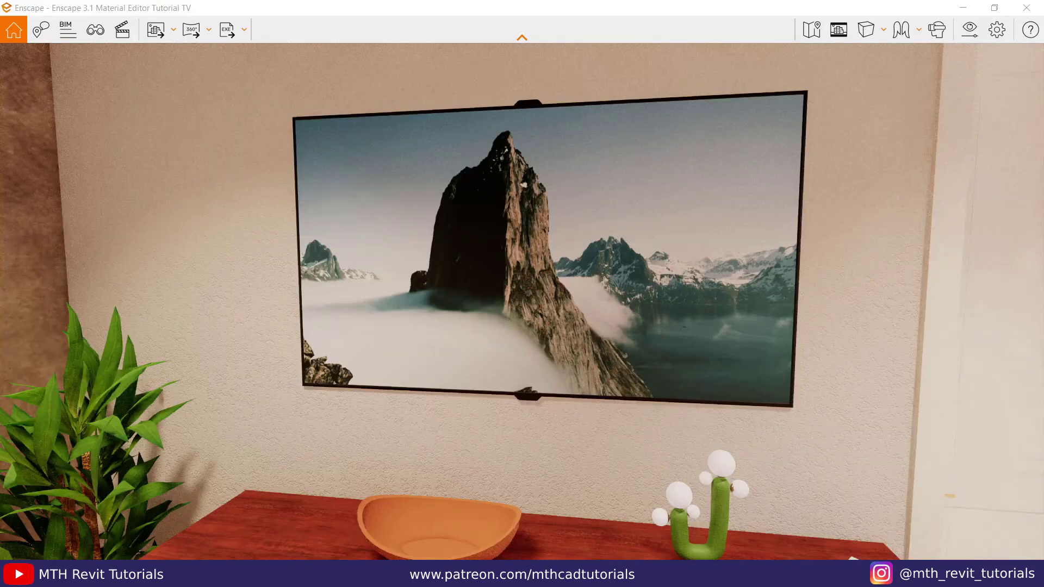
Step: Inspect the video texture's fit on the edited TV screen from several distances and angles
{"action": "left_click_drag", "start_coordinate": [535, 270], "coordinate": [553, 308]}
{"action": "scroll", "coordinate": [530, 288], "scroll_direction": "down", "scroll_amount": 3}
{"action": "scroll", "coordinate": [546, 310], "scroll_direction": "up", "scroll_amount": 3}
{"action": "right_click_drag", "start_coordinate": [554, 308], "coordinate": [581, 308]}
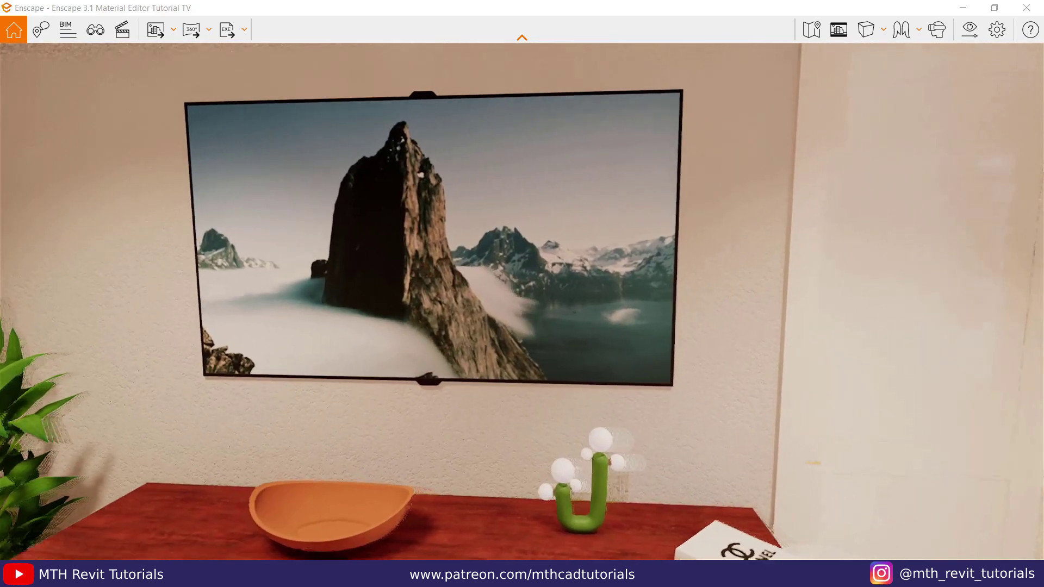
{"action": "scroll", "coordinate": [582, 308], "scroll_direction": "down", "scroll_amount": 3}
{"action": "left_click_drag", "start_coordinate": [582, 308], "coordinate": [533, 311]}
{"action": "scroll", "coordinate": [557, 308], "scroll_direction": "down", "scroll_amount": 2}
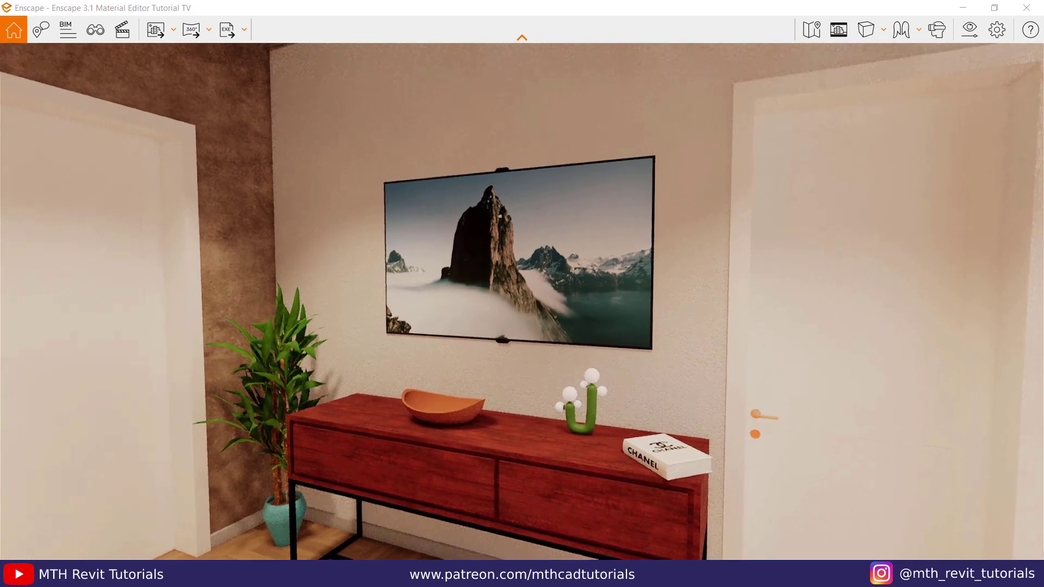